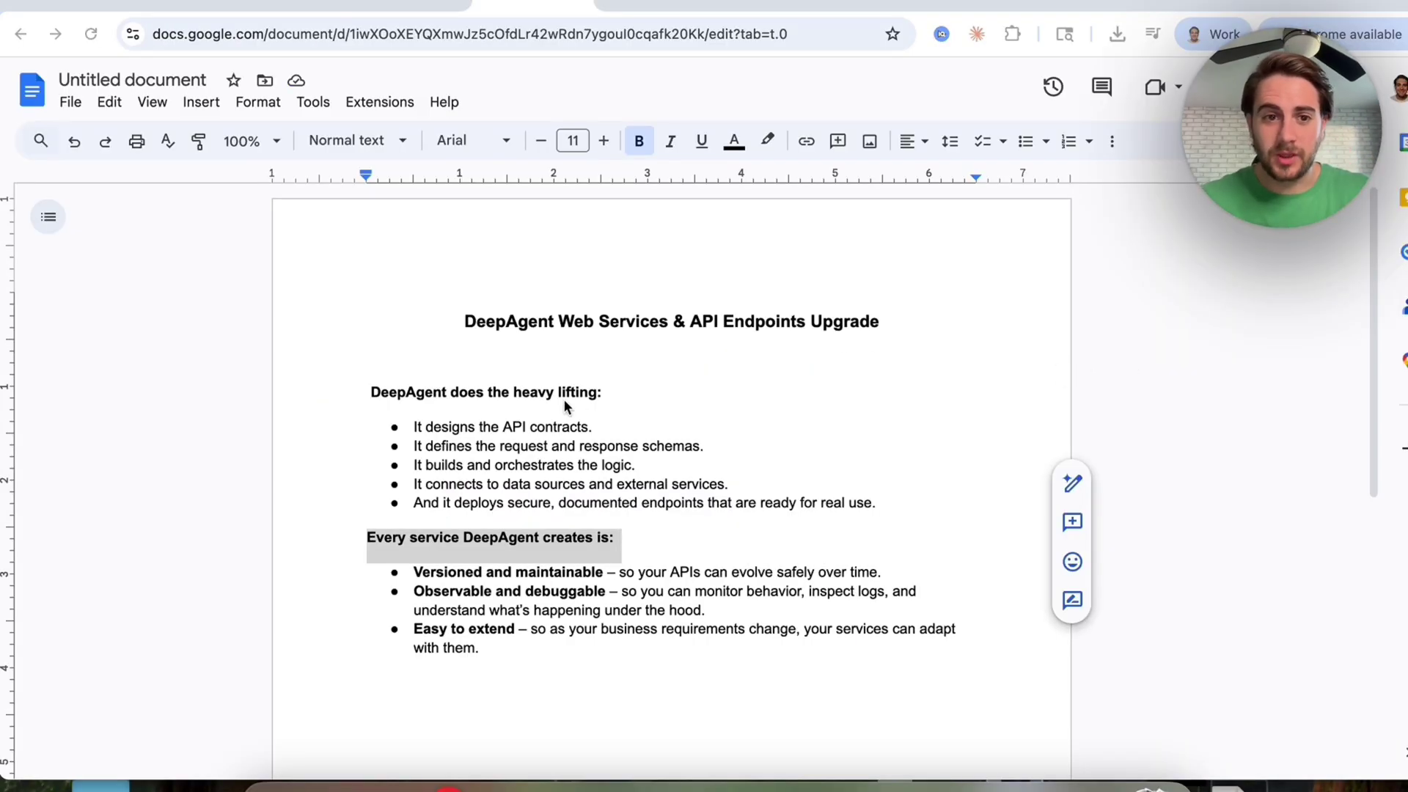
key(super+Tab)
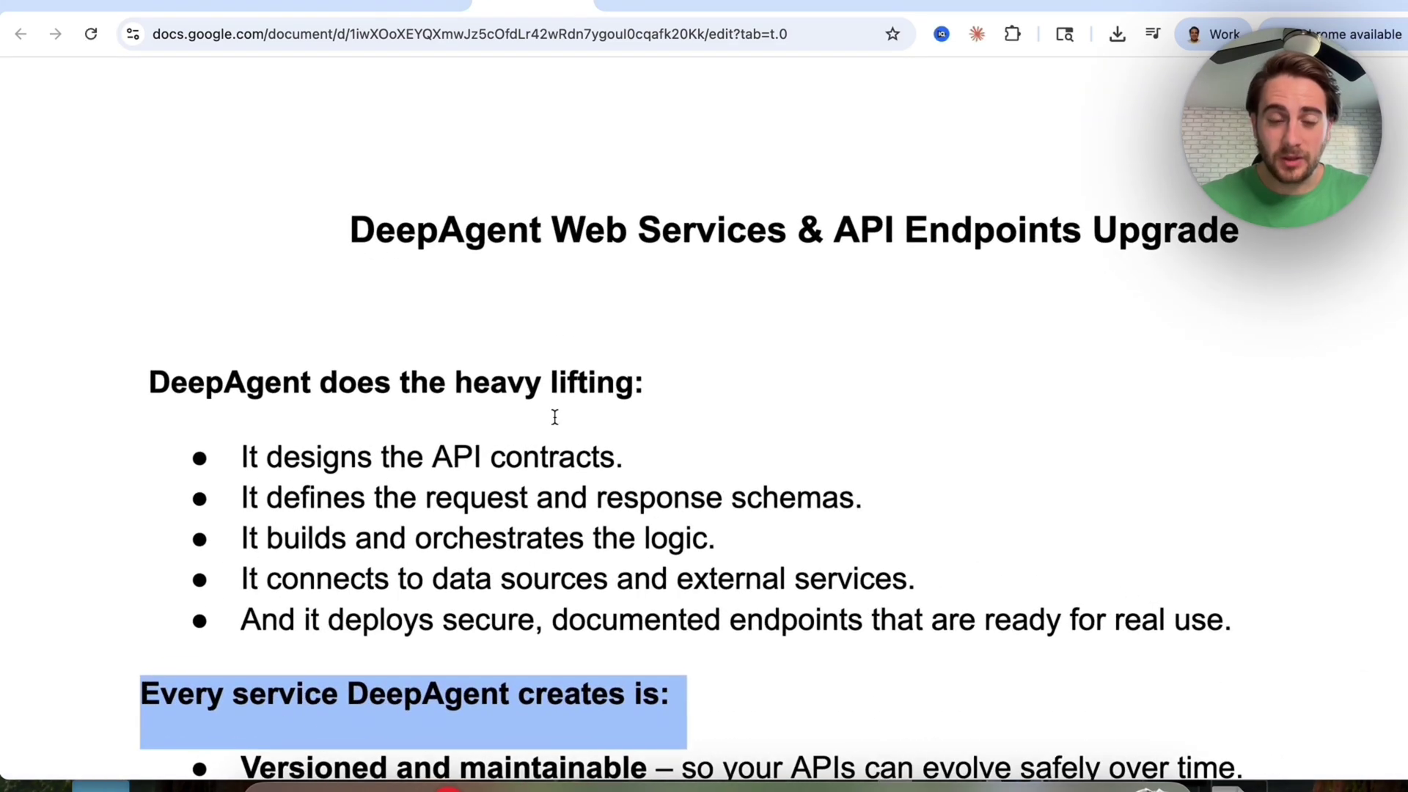
triple_click(542, 424)
scroll(515, 450, down, 1)
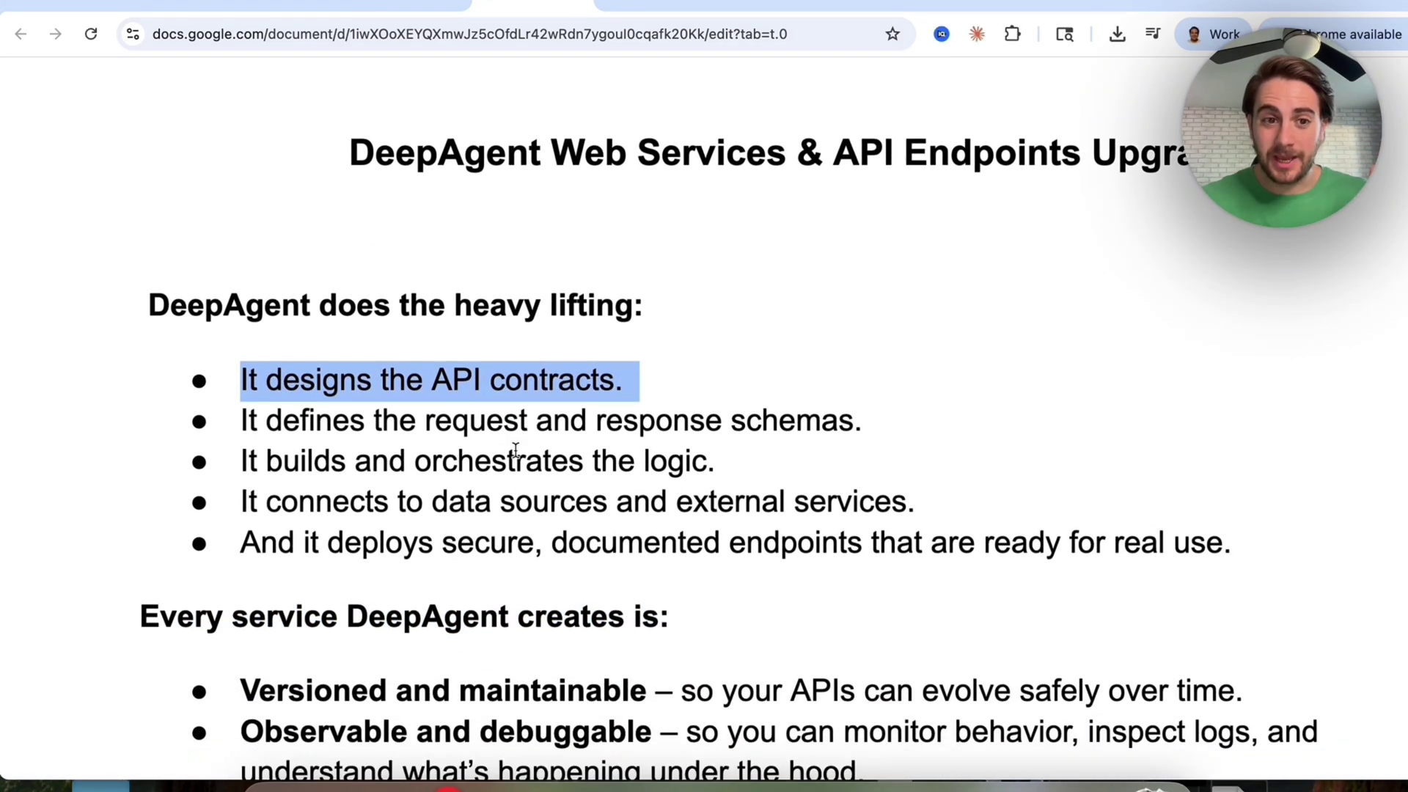
triple_click(513, 422)
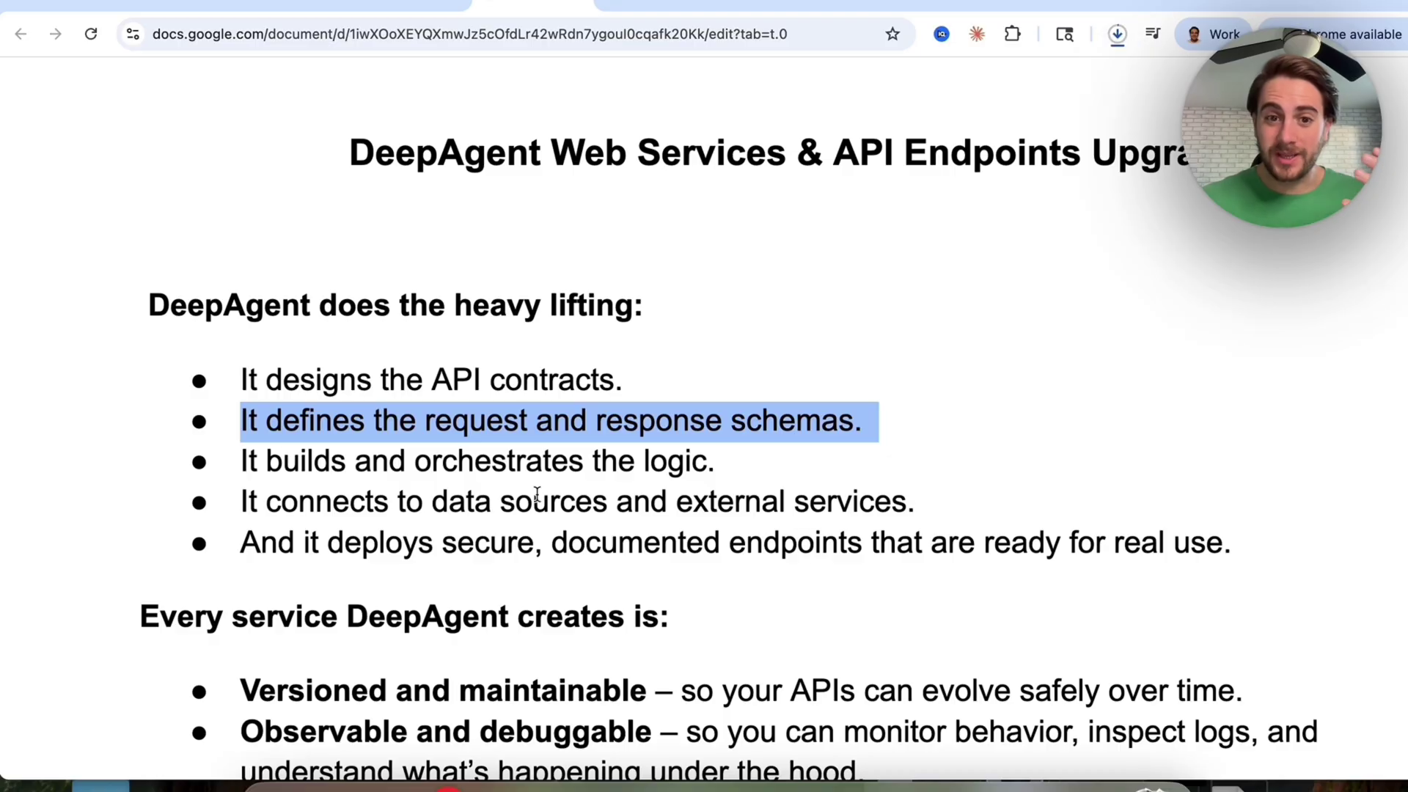
click(402, 425)
click(382, 463)
triple_click(382, 463)
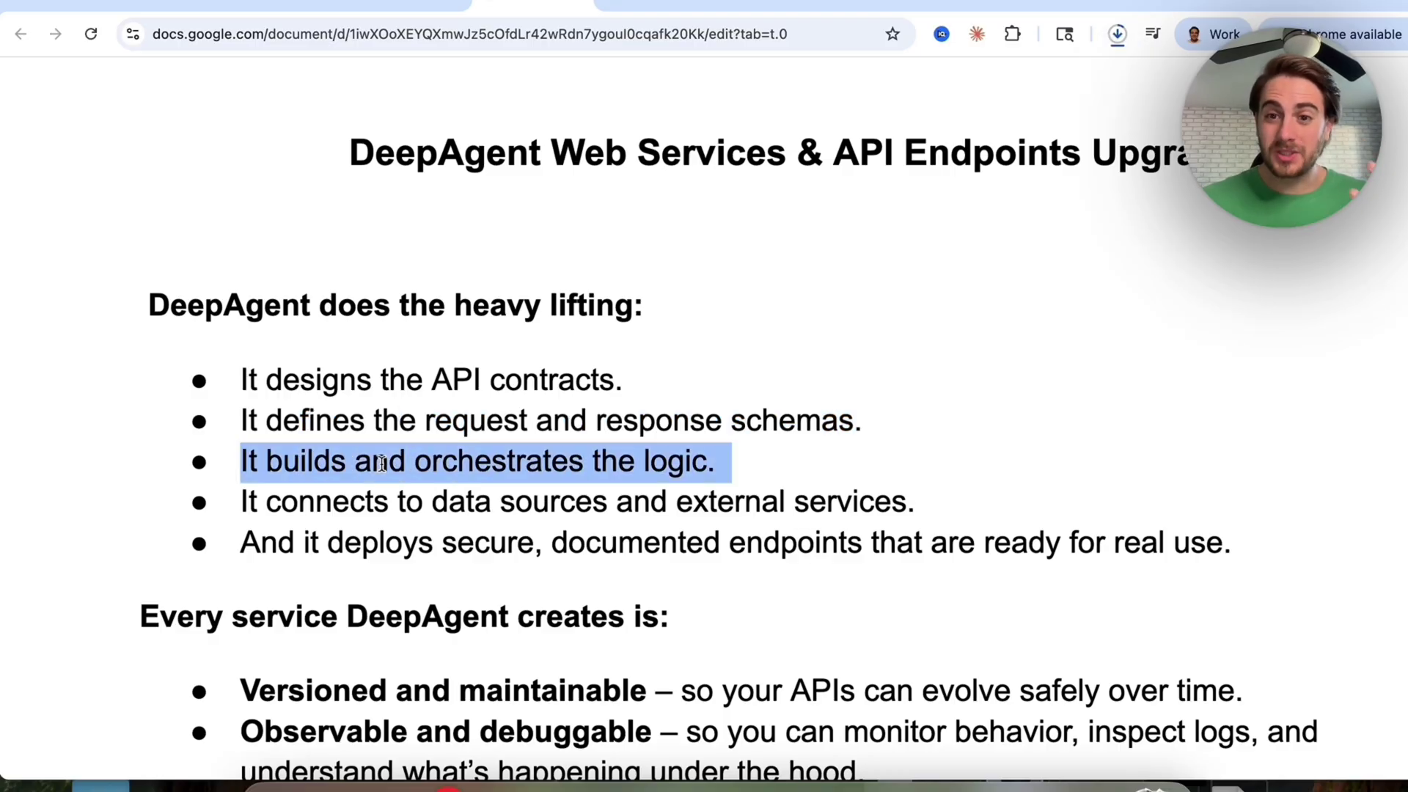
click(382, 469)
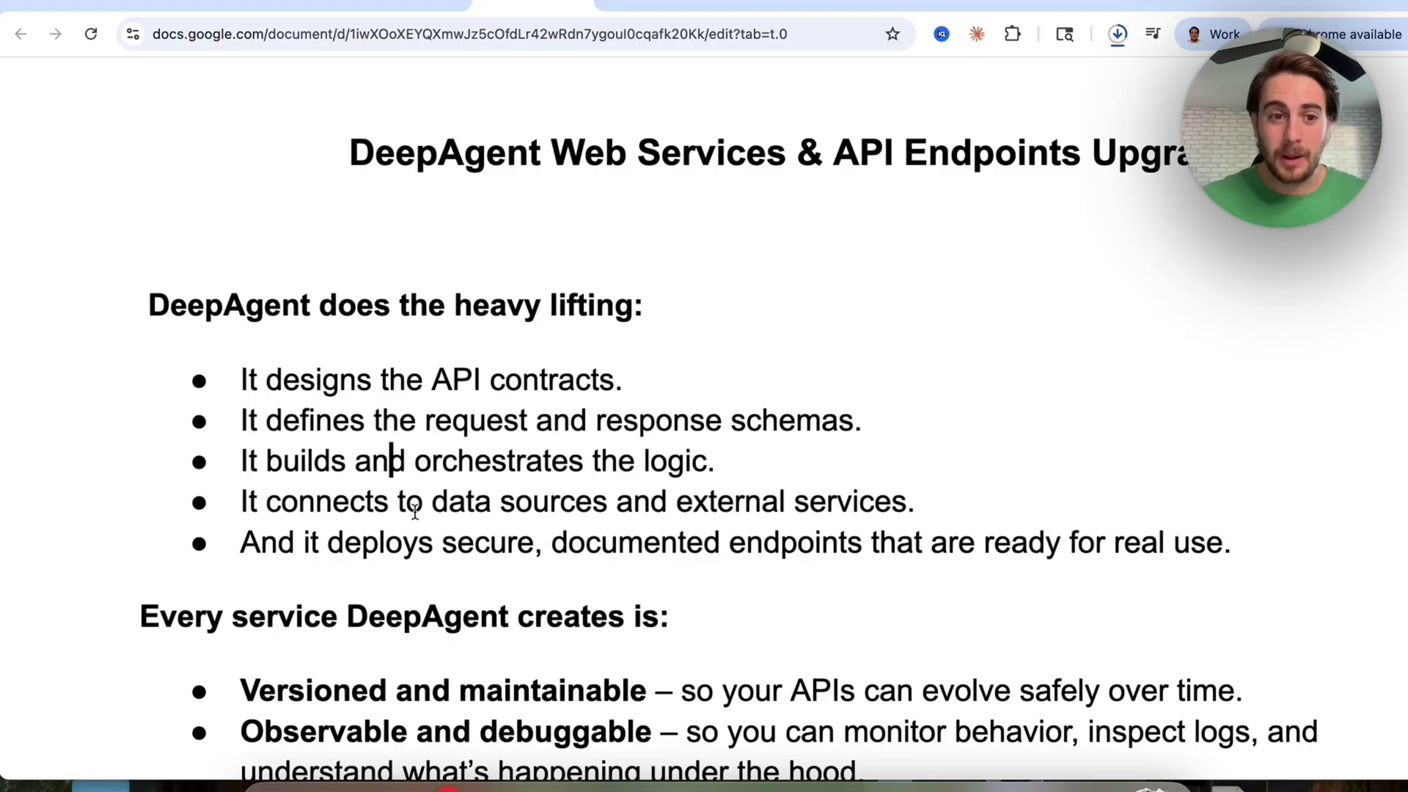
triple_click(399, 500)
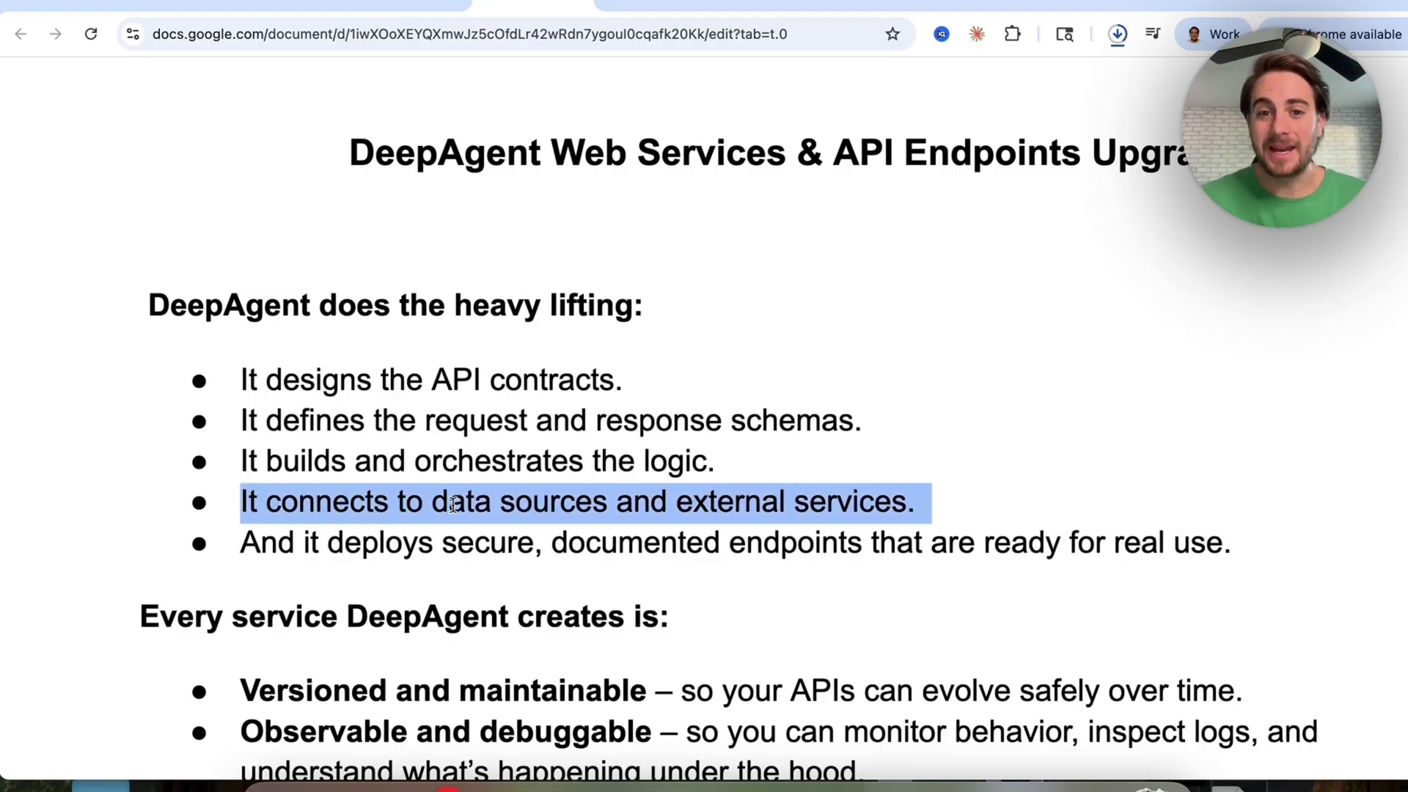
scroll(452, 504, down, 5)
scroll(453, 505, right, 5)
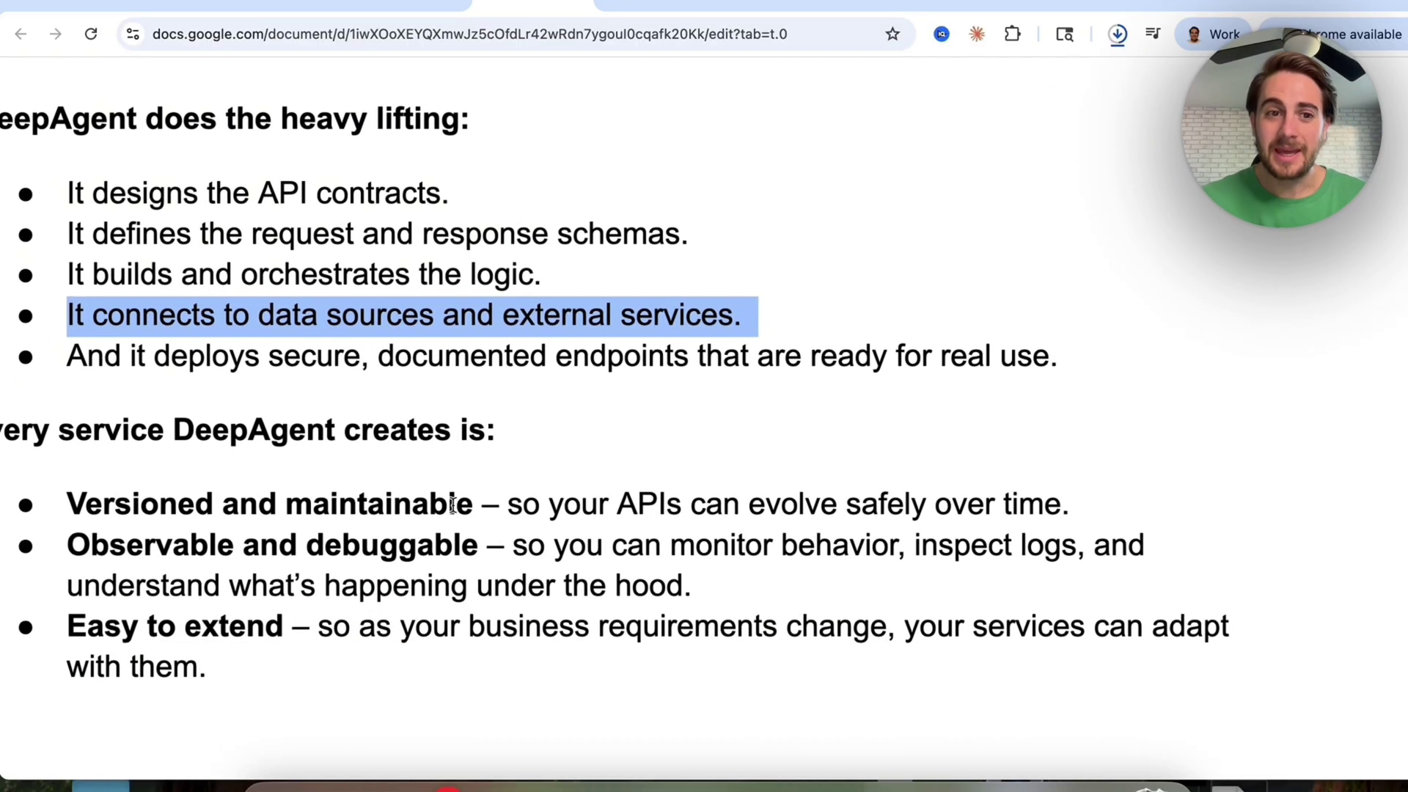
scroll(339, 385, down, 2)
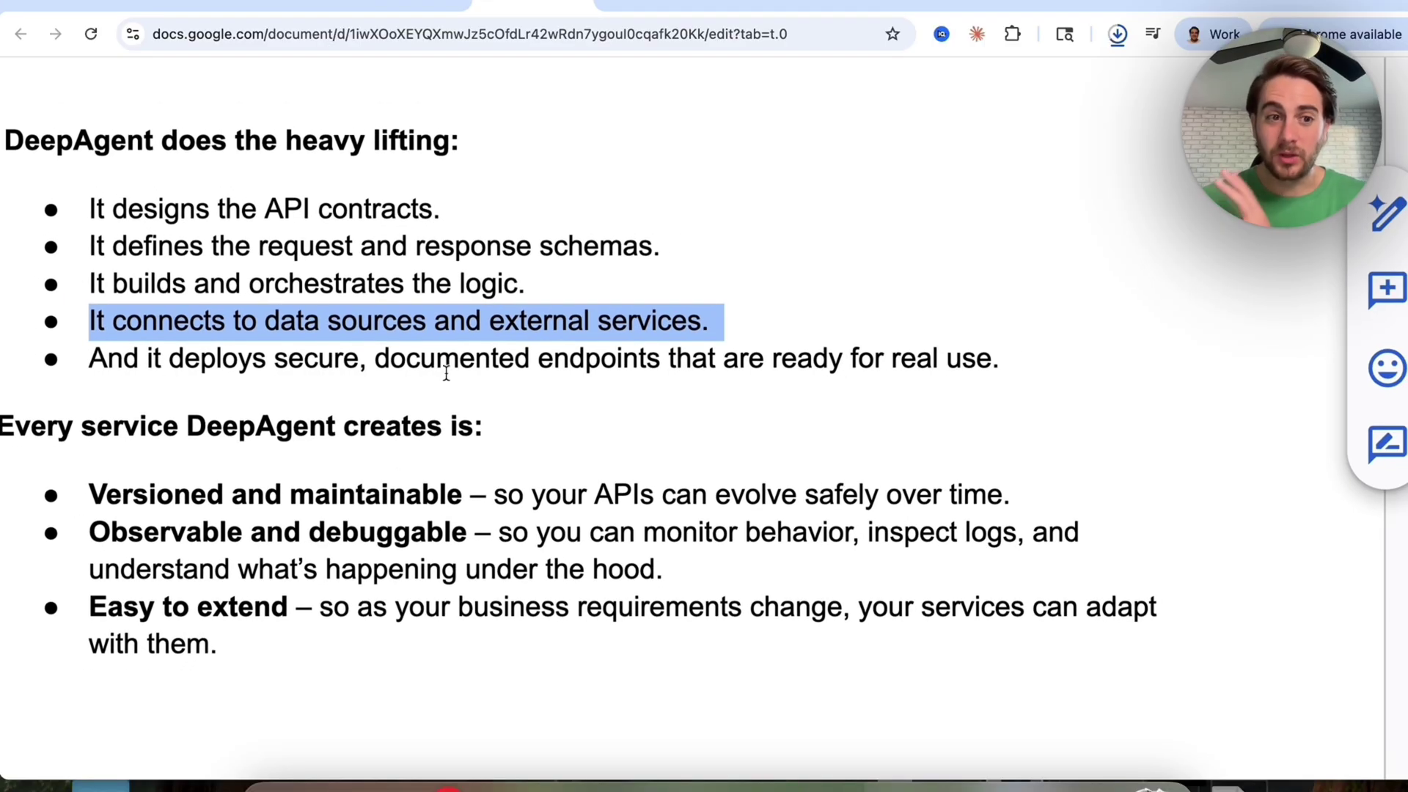
scroll(336, 449, left, 2)
double_click(302, 500)
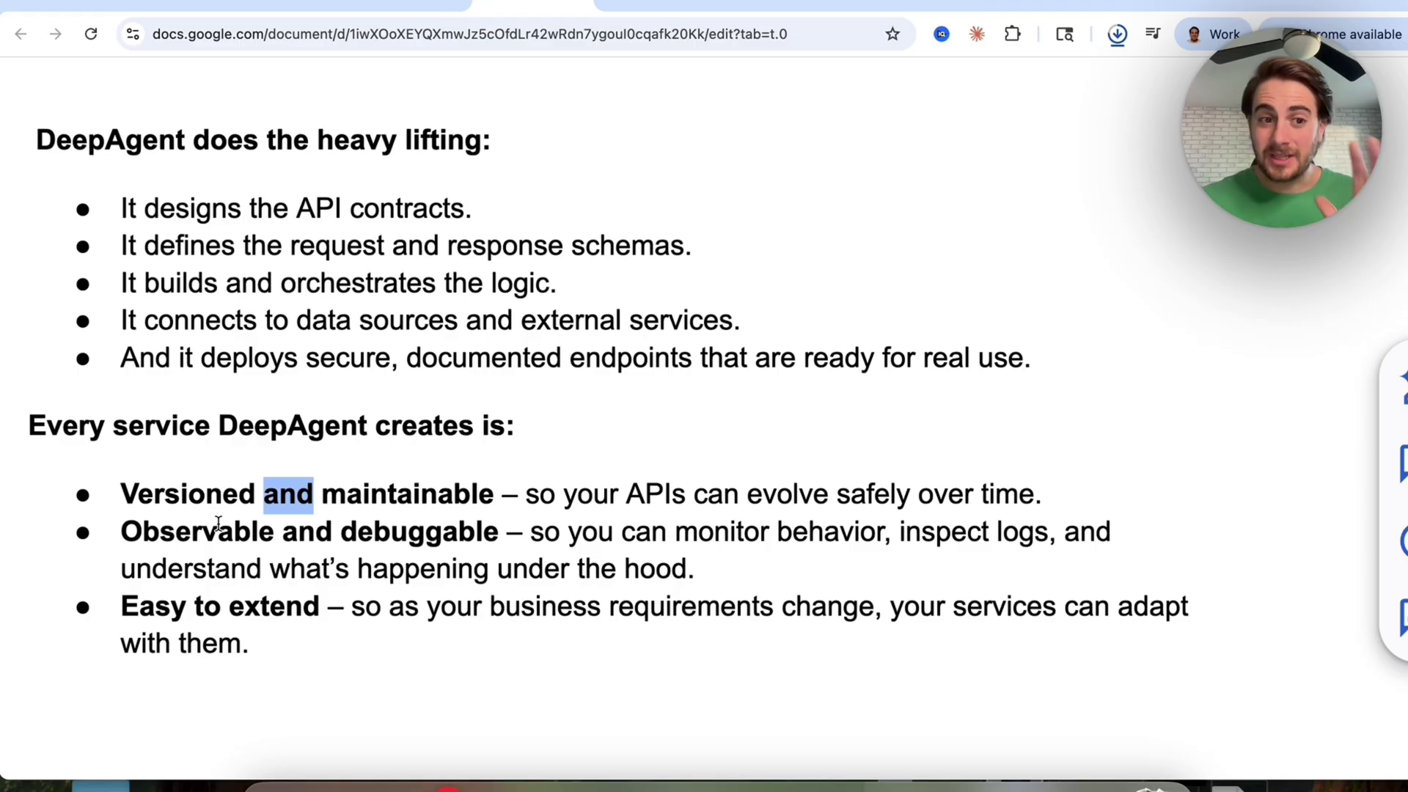
drag(121, 500, 455, 509)
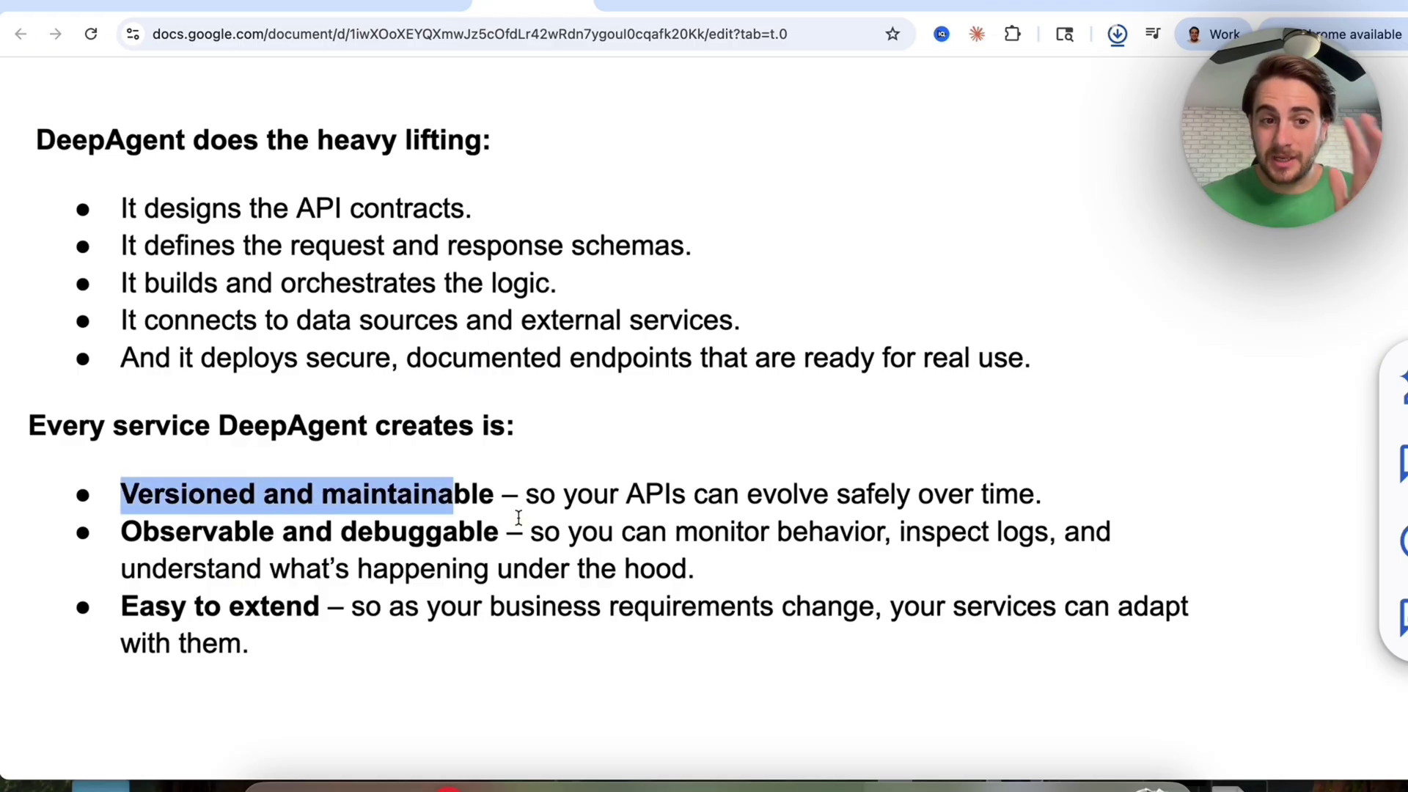
drag(122, 534, 426, 534)
click(306, 615)
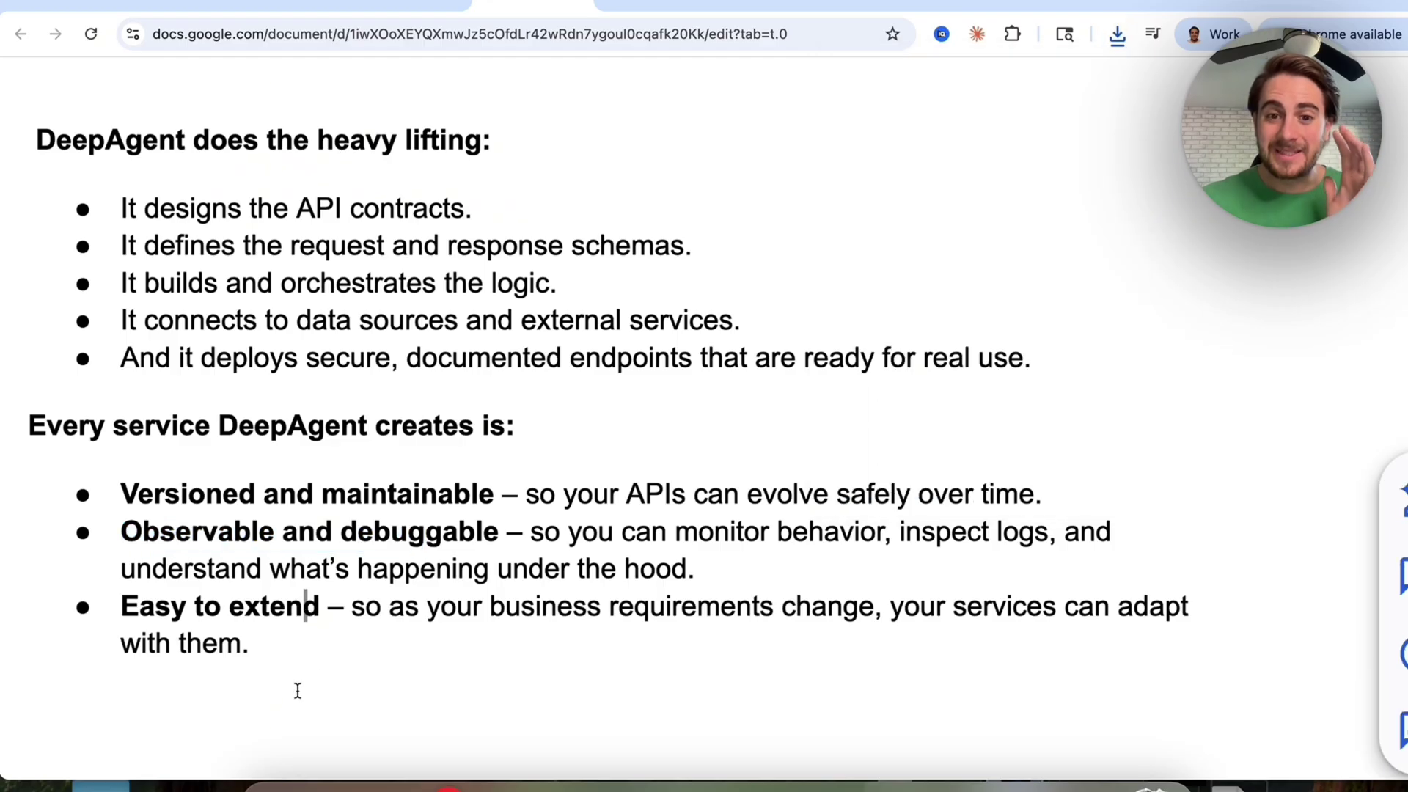
scroll(296, 691, down, 3)
scroll(323, 645, up, 1)
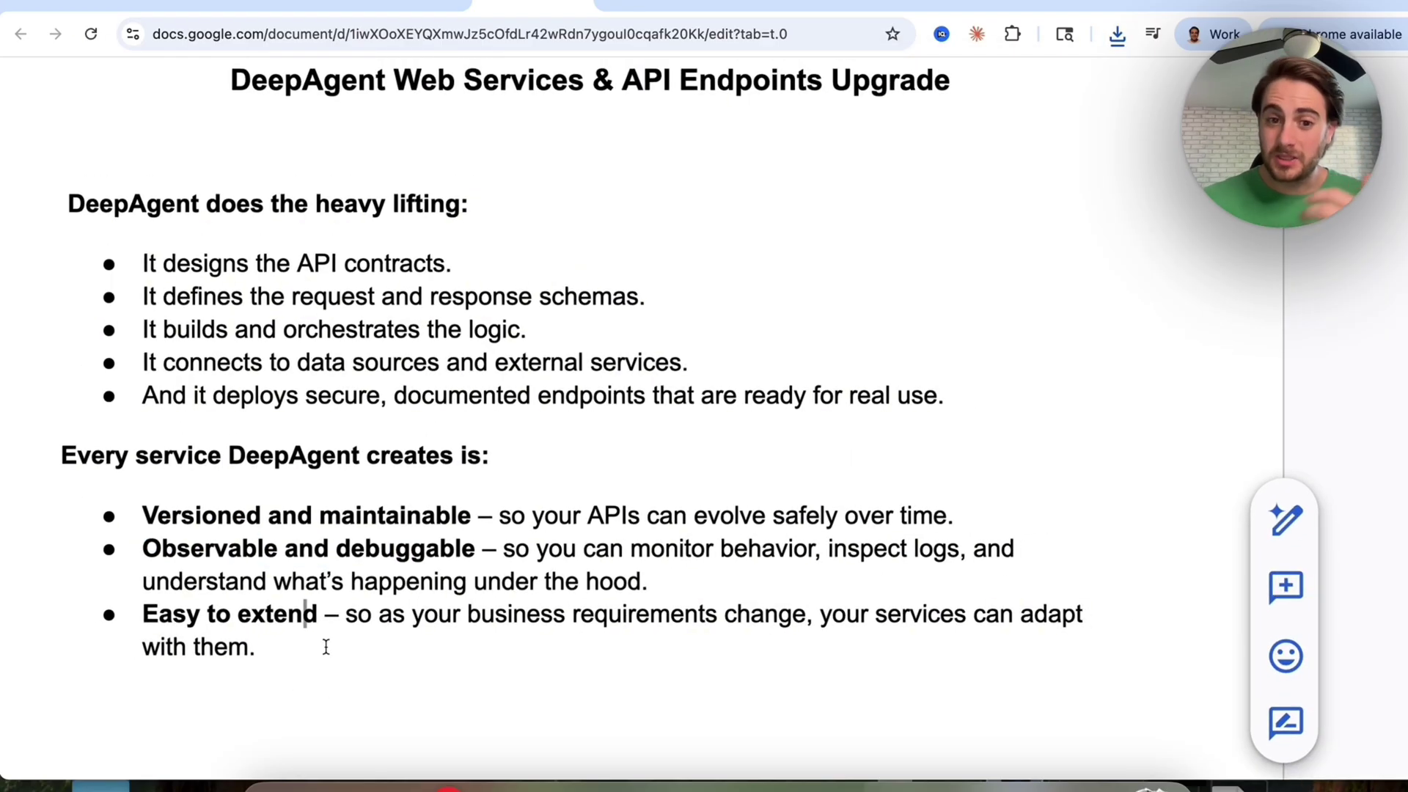
scroll(434, 484, down, 2)
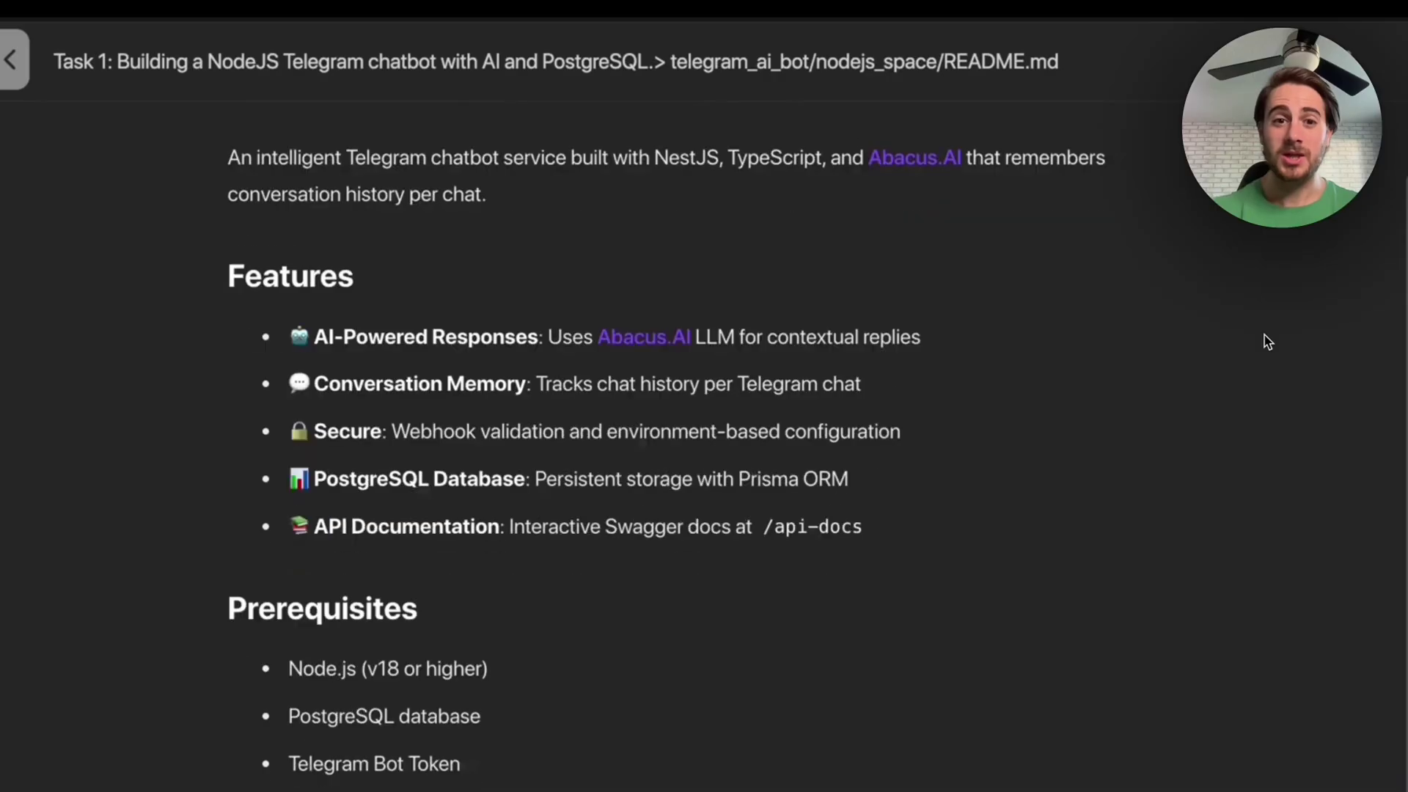
Scroll through the Telegram bot README's prerequisites, setup steps and chat_message schema
scroll(1267, 342, down, 15)
scroll(1267, 341, down, 15)
scroll(1267, 342, down, 8)
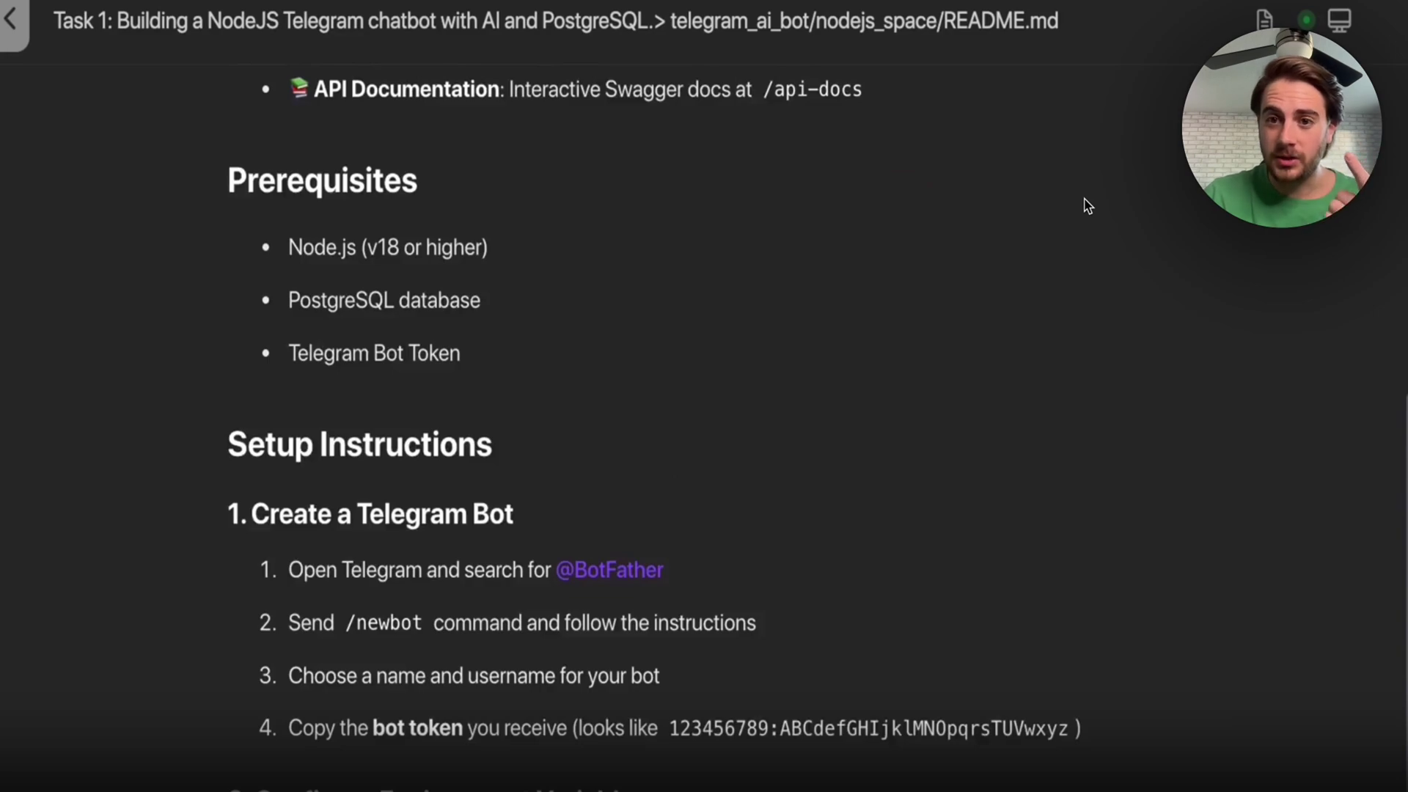
scroll(1151, 235, down, 15)
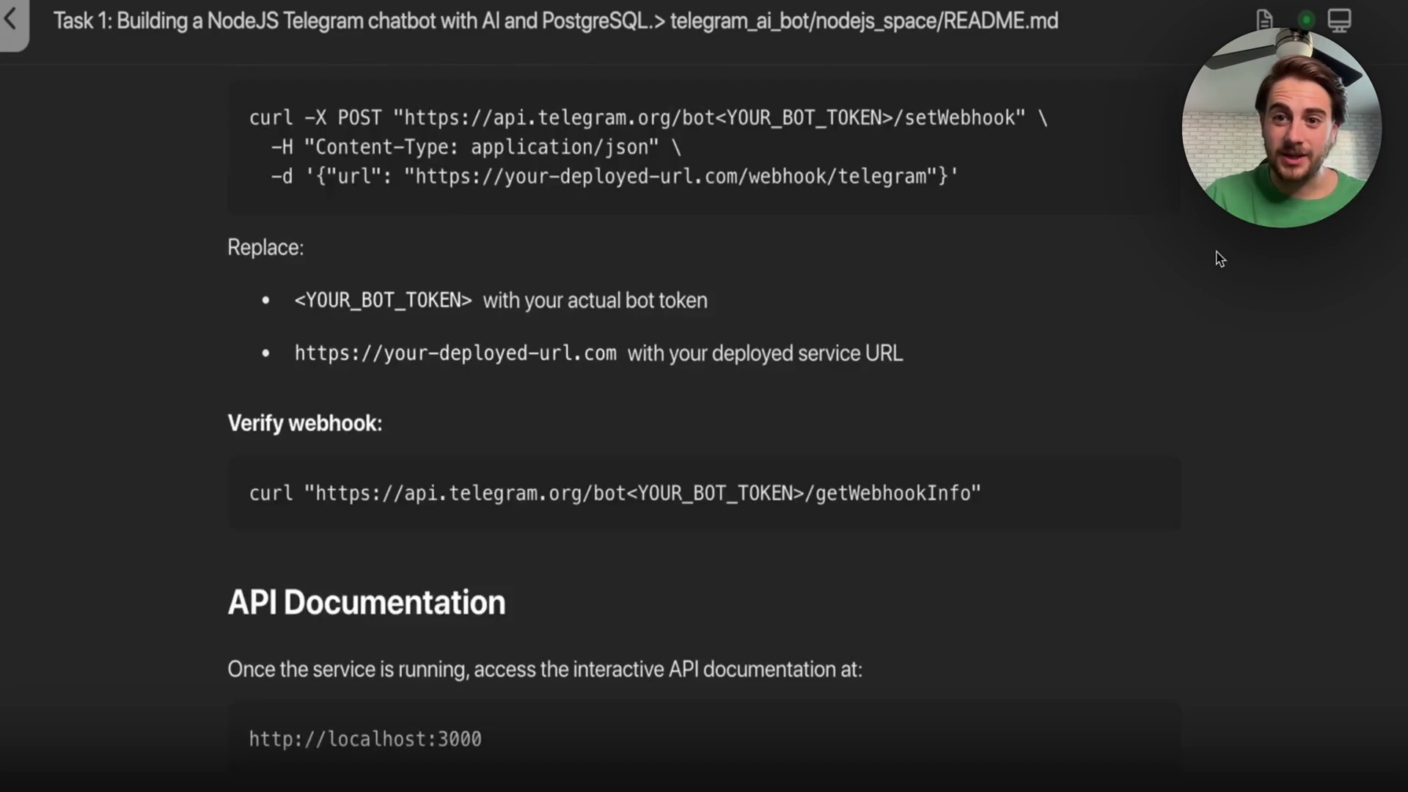
scroll(1246, 253, down, 7)
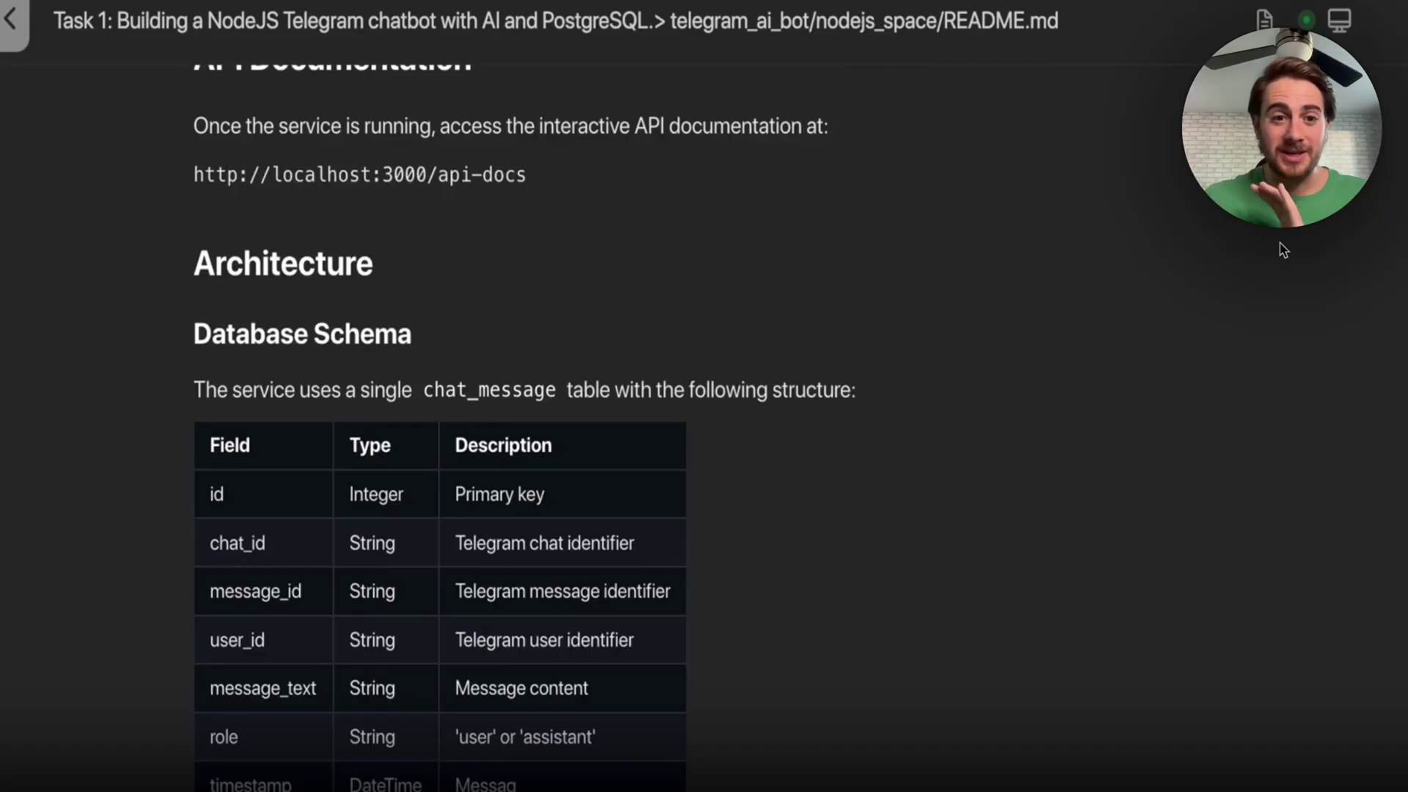
scroll(1188, 301, down, 5)
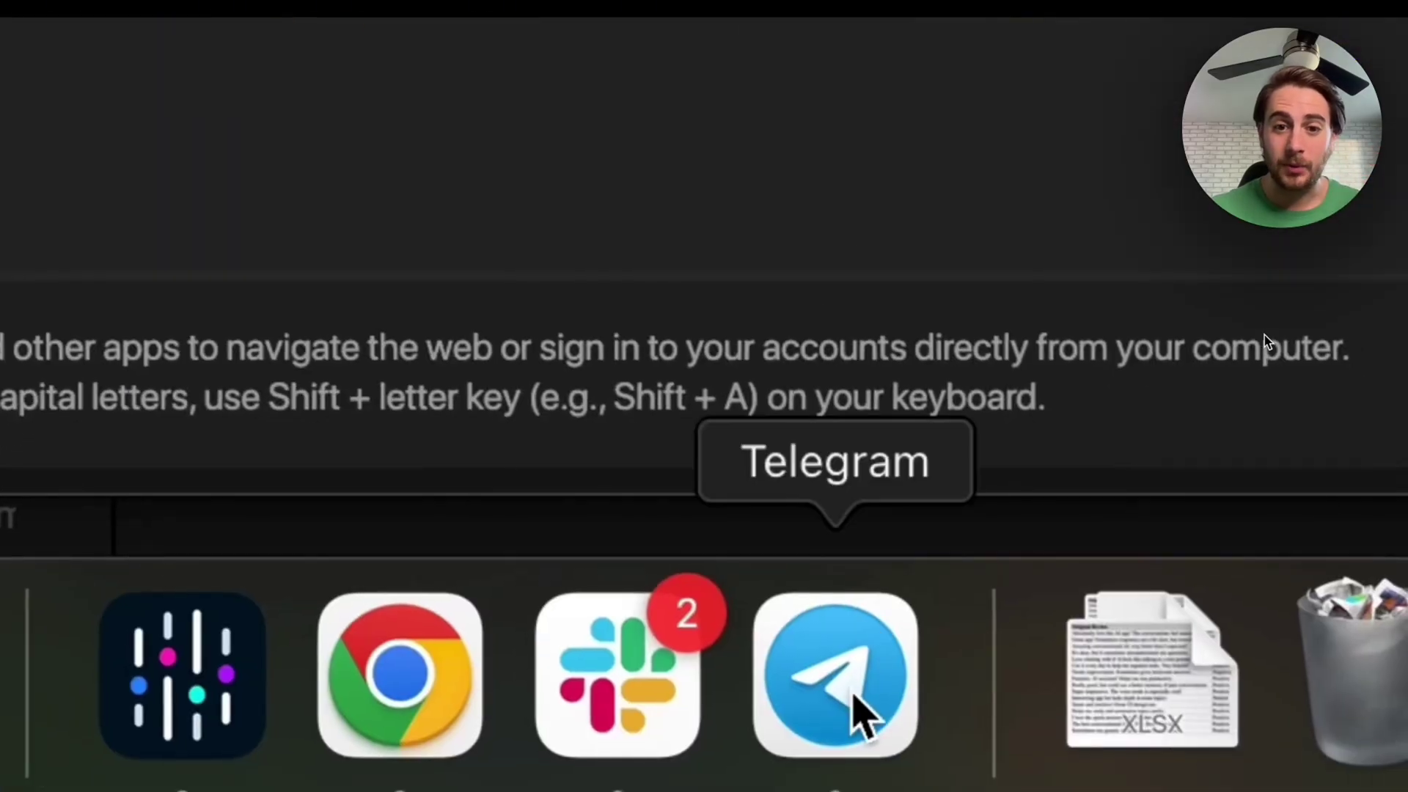
Ask the Soccer analysis bot in Telegram for last week's Champions League scores
click(851, 697)
click(667, 257)
click(512, 776)
text(Scores of all last week's champions league games?)
key(Return)
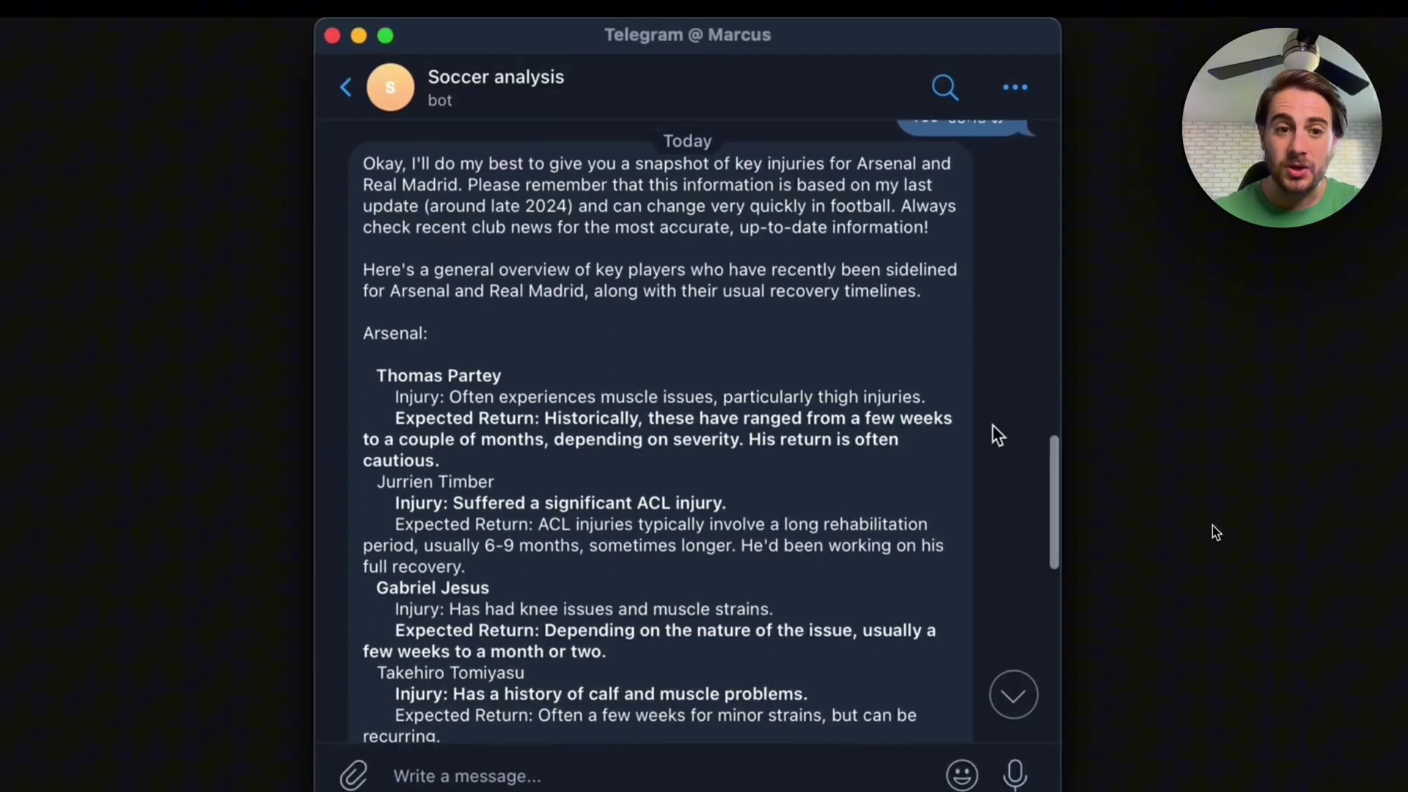
Scroll through the bot's injury reply covering Arsenal and Real Madrid
scroll(993, 433, down, 5)
scroll(997, 434, down, 5)
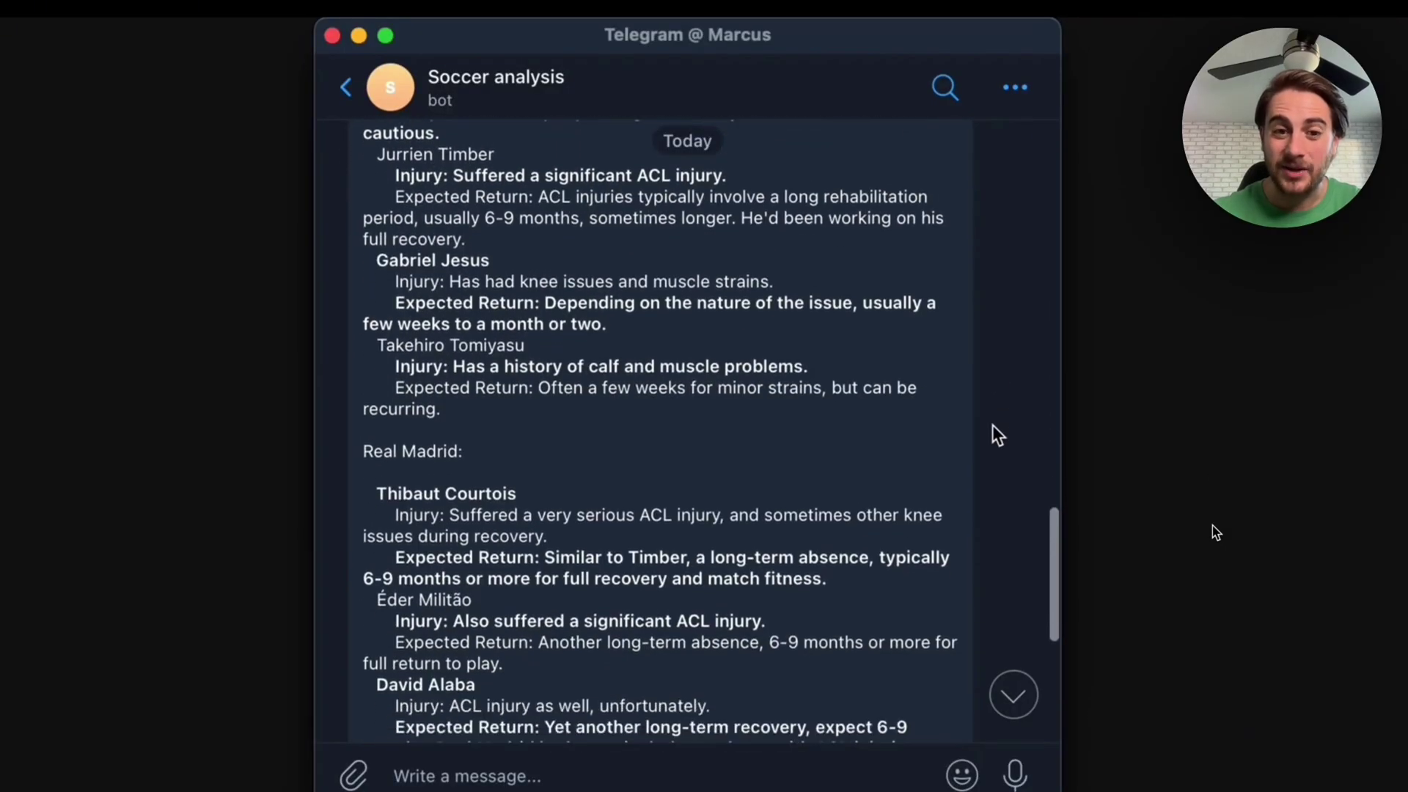
scroll(997, 434, down, 3)
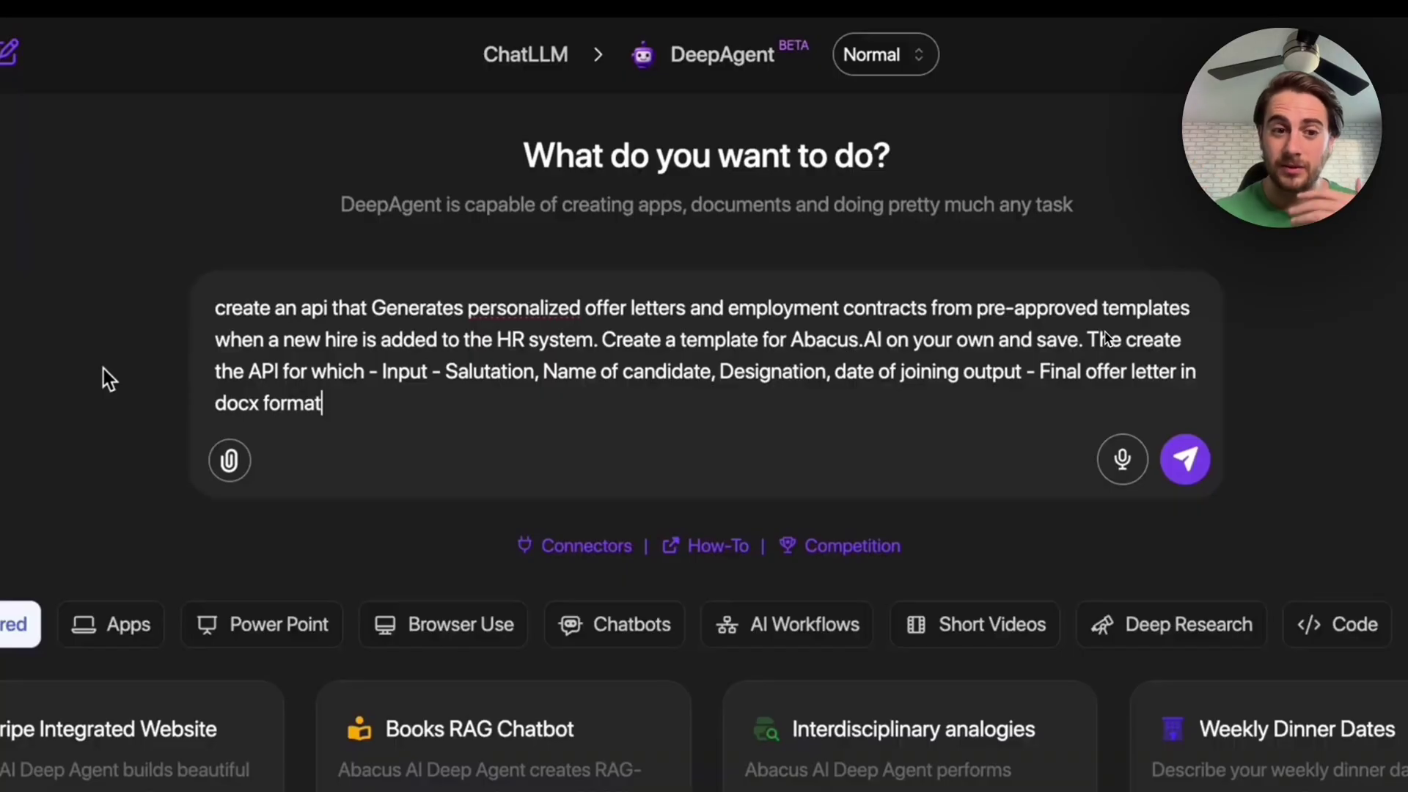
Submit the prompt for a DOCX offer-letter generator API to DeepAgent
key(Return)
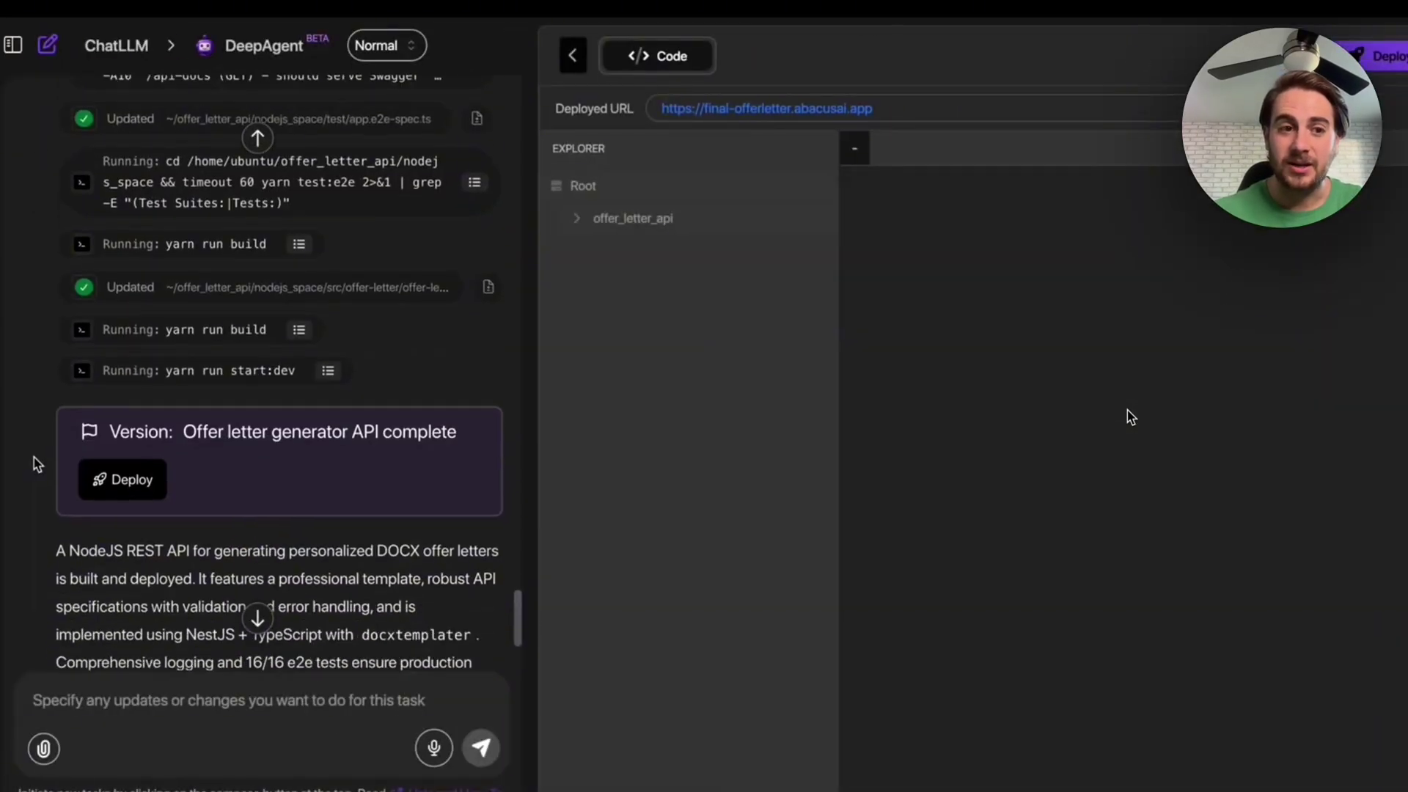
Execute POST /generate-offer-letter with the example candidate body, getting a 200 DOCX response
scroll(37, 464, down, 3)
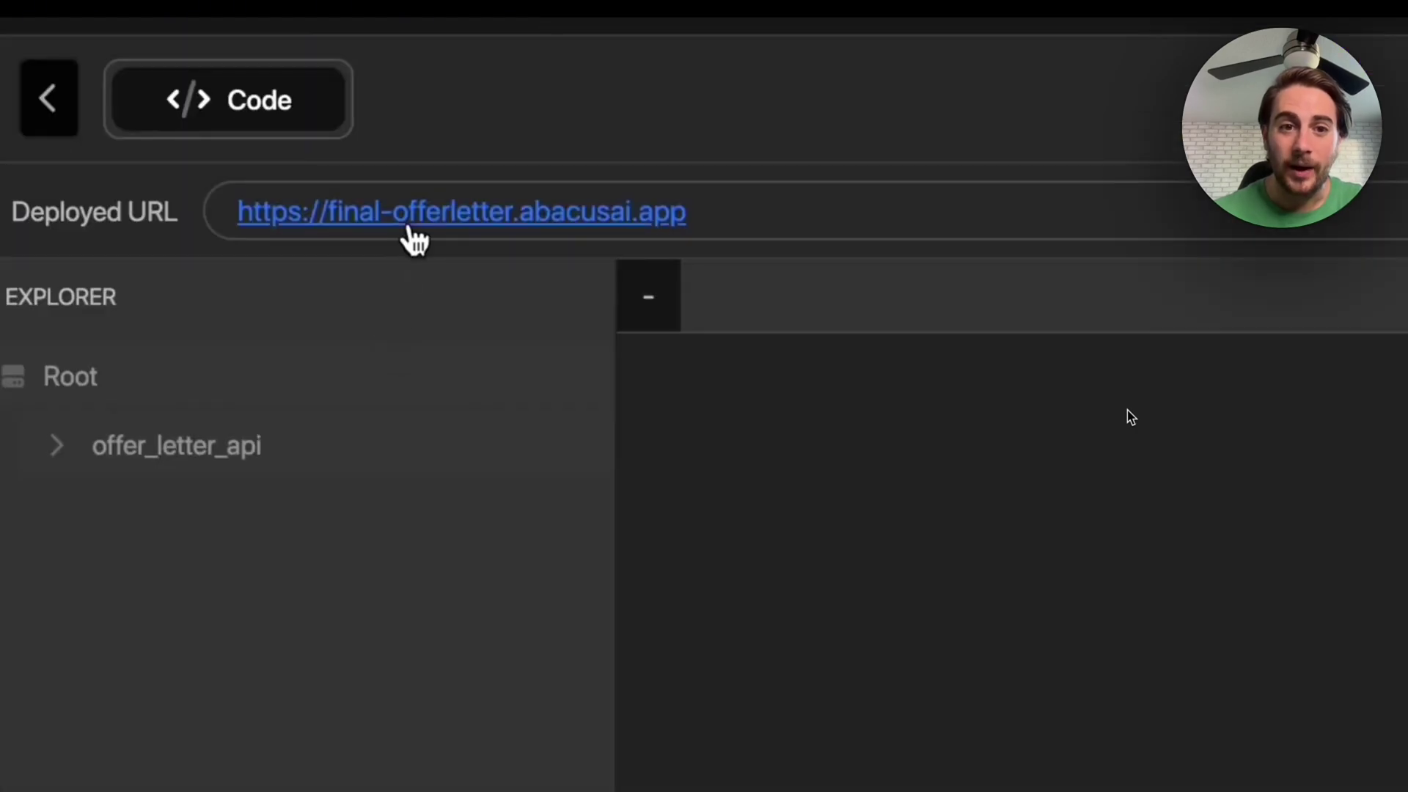
click(414, 235)
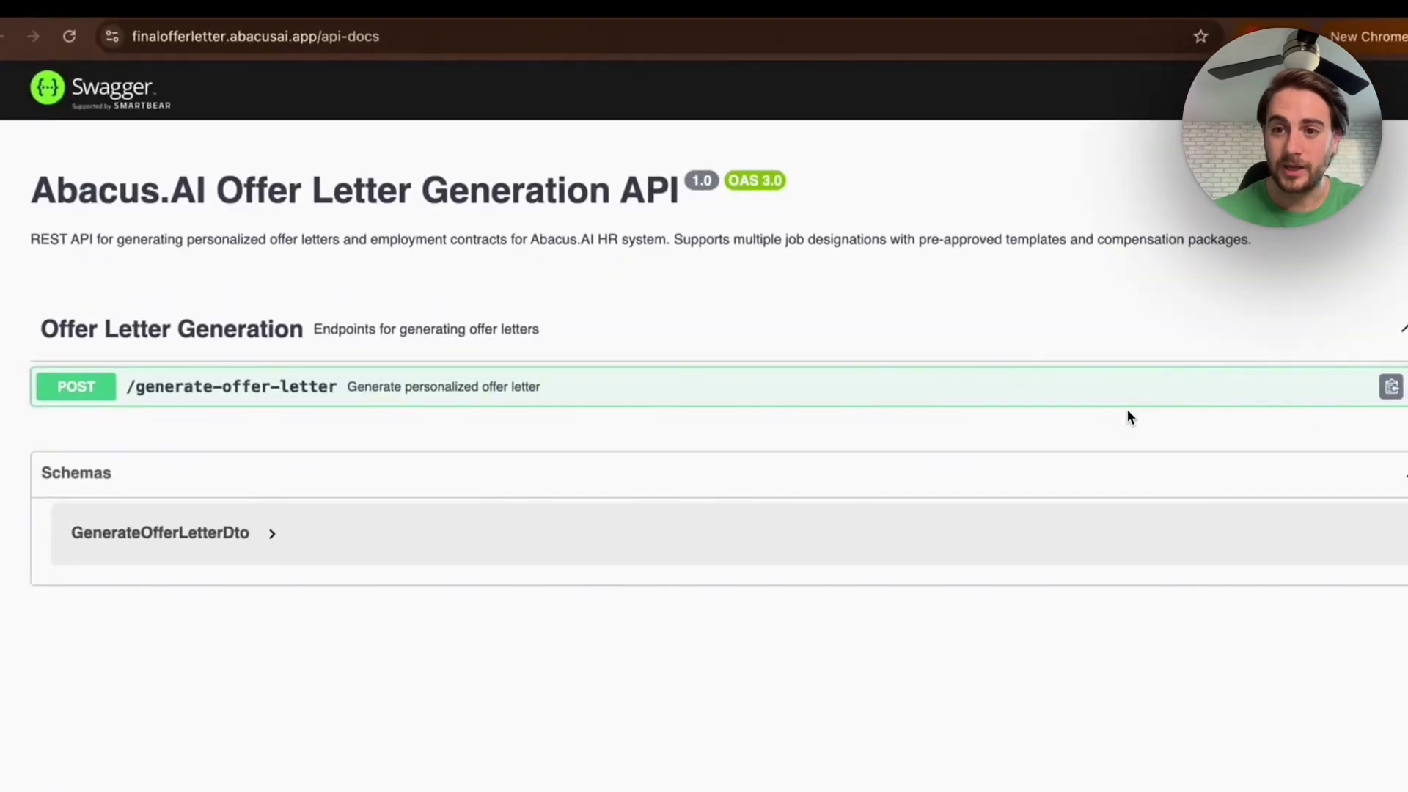
click(1128, 404)
scroll(1128, 411, down, 2)
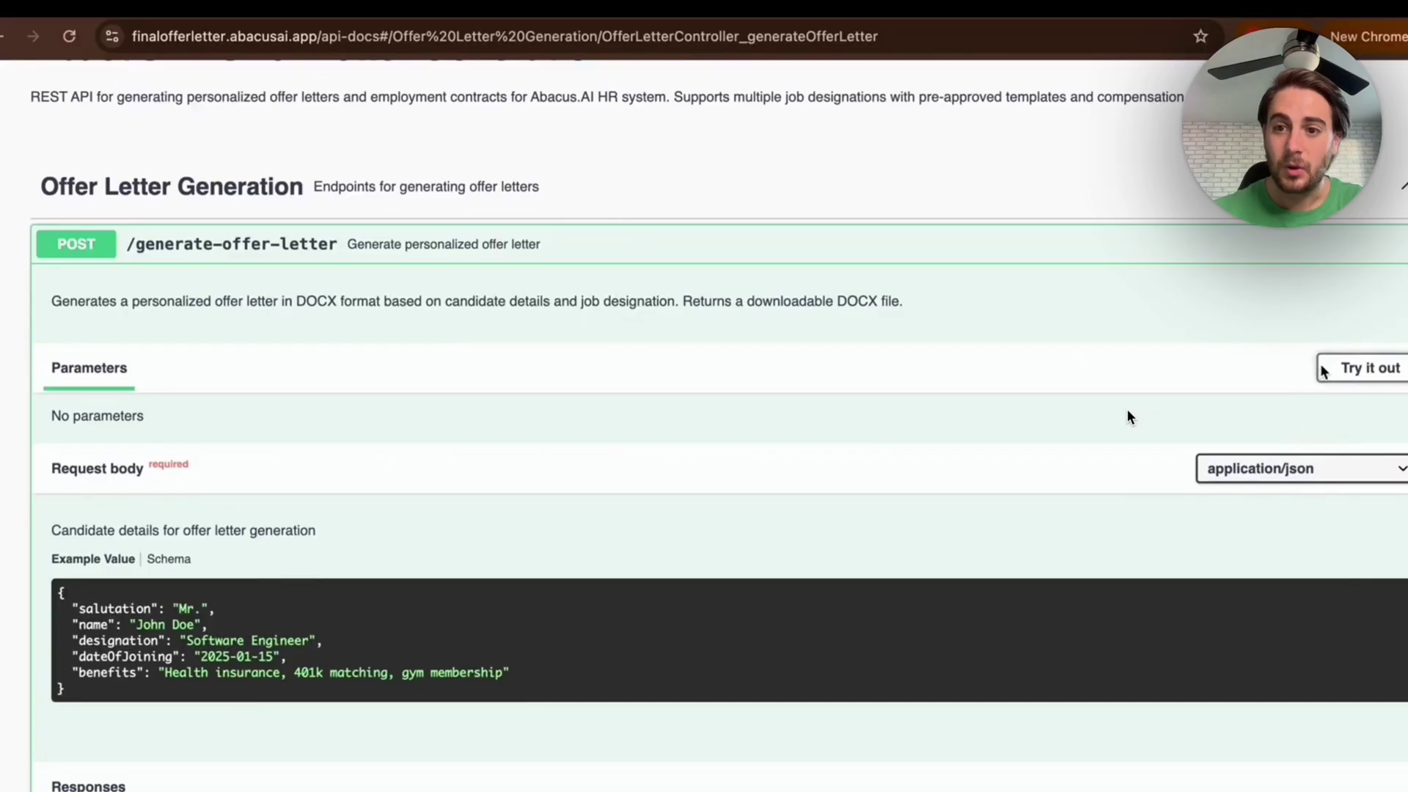
click(1325, 370)
scroll(1063, 566, down, 4)
click(1013, 649)
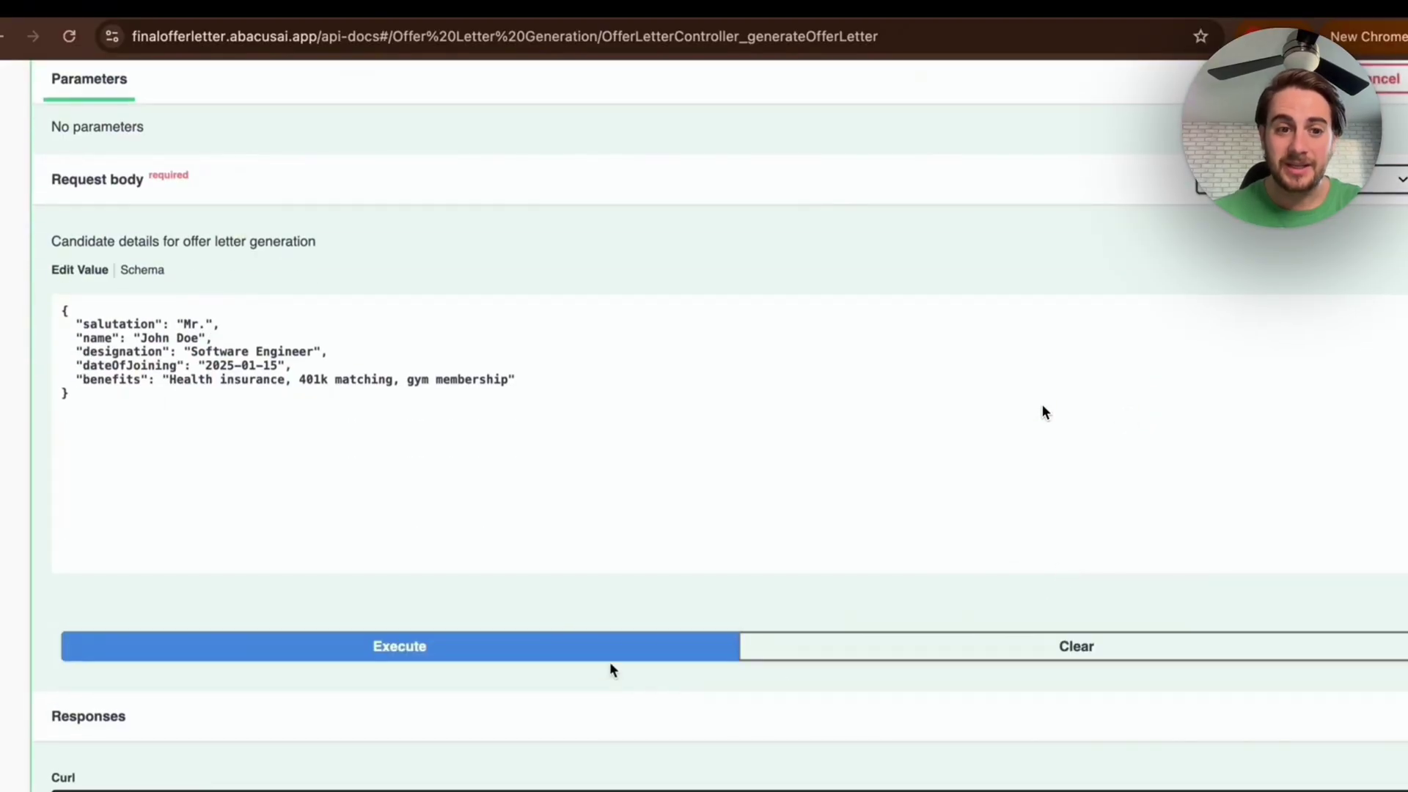
scroll(868, 550, down, 7)
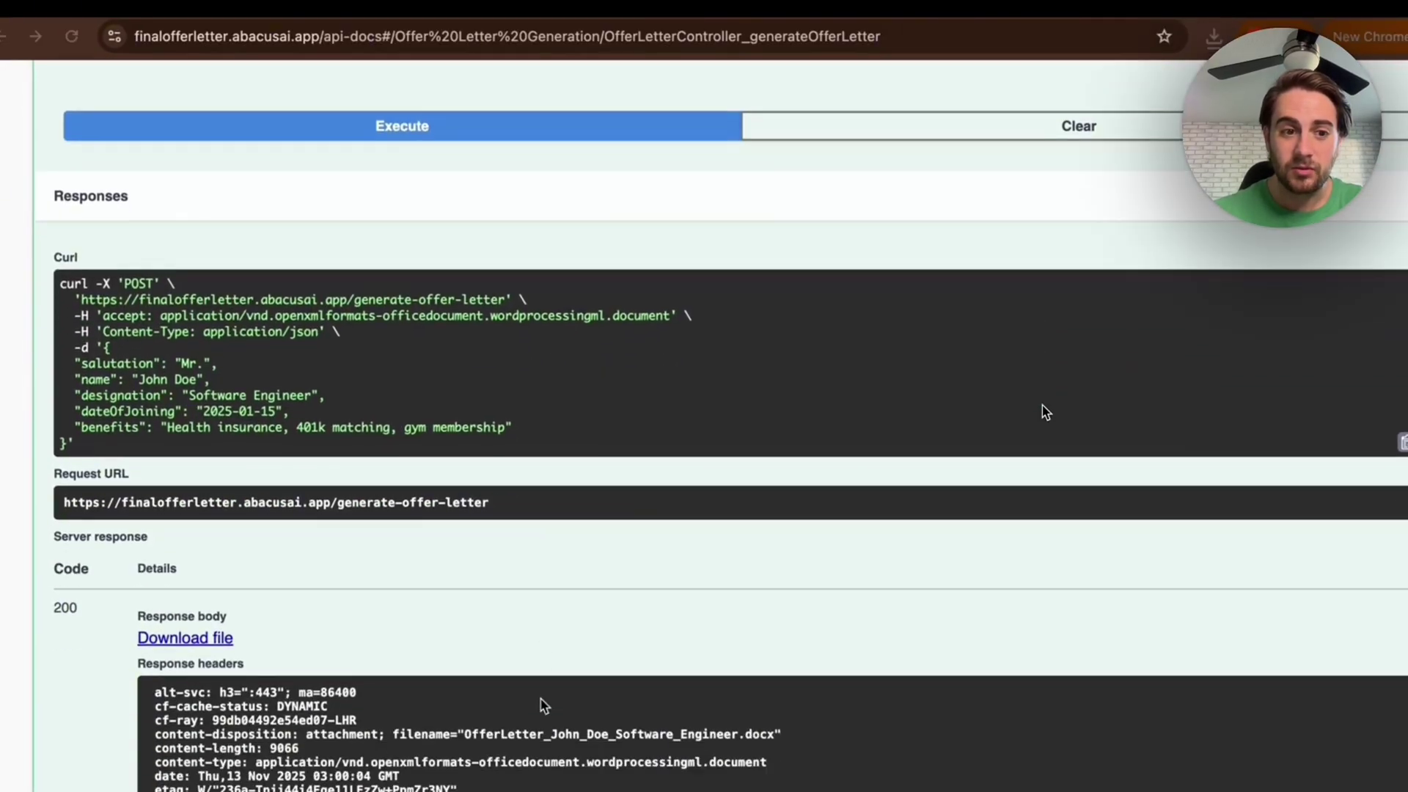
Scroll through the generated Software Engineer offer letter in Word
scroll(1046, 412, down, 2)
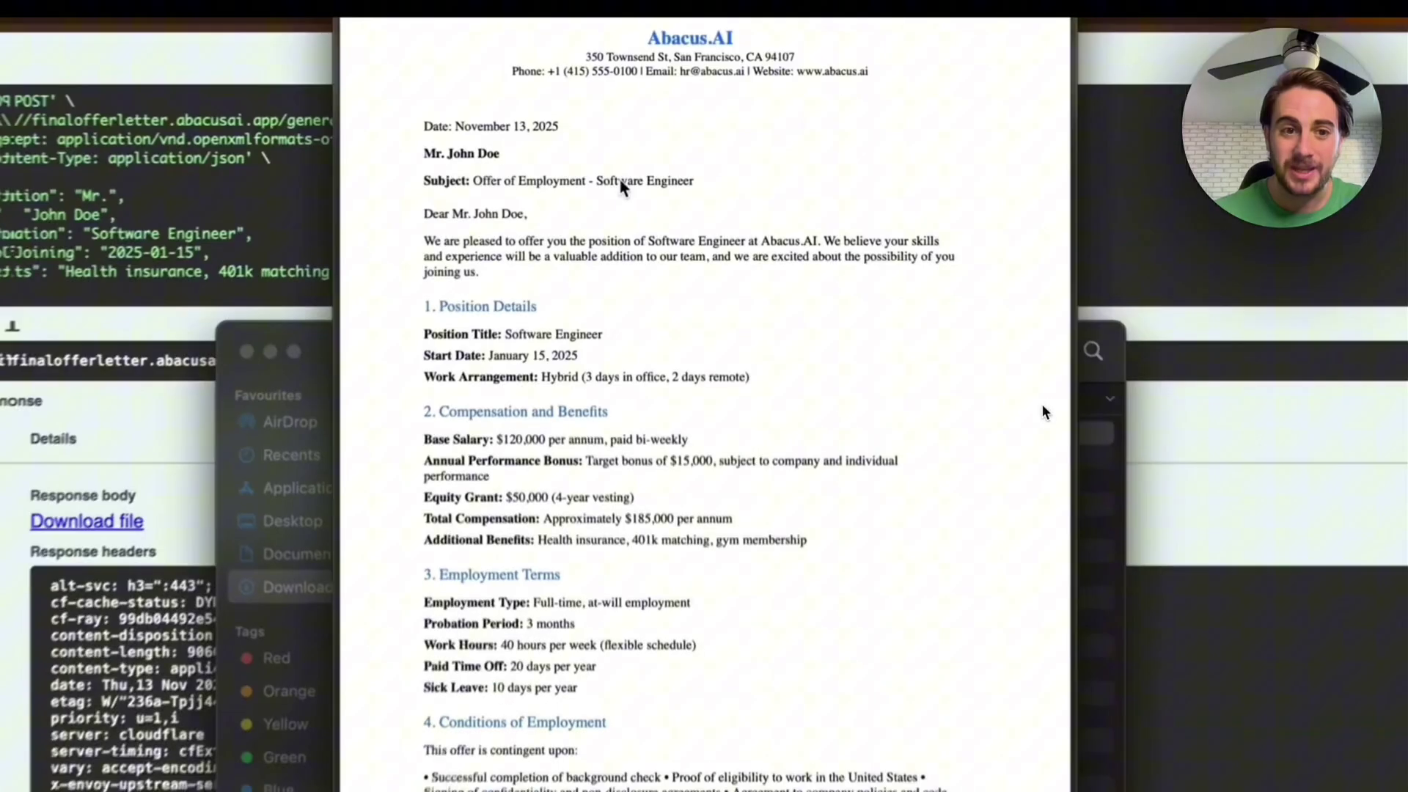
scroll(983, 256, down, 4)
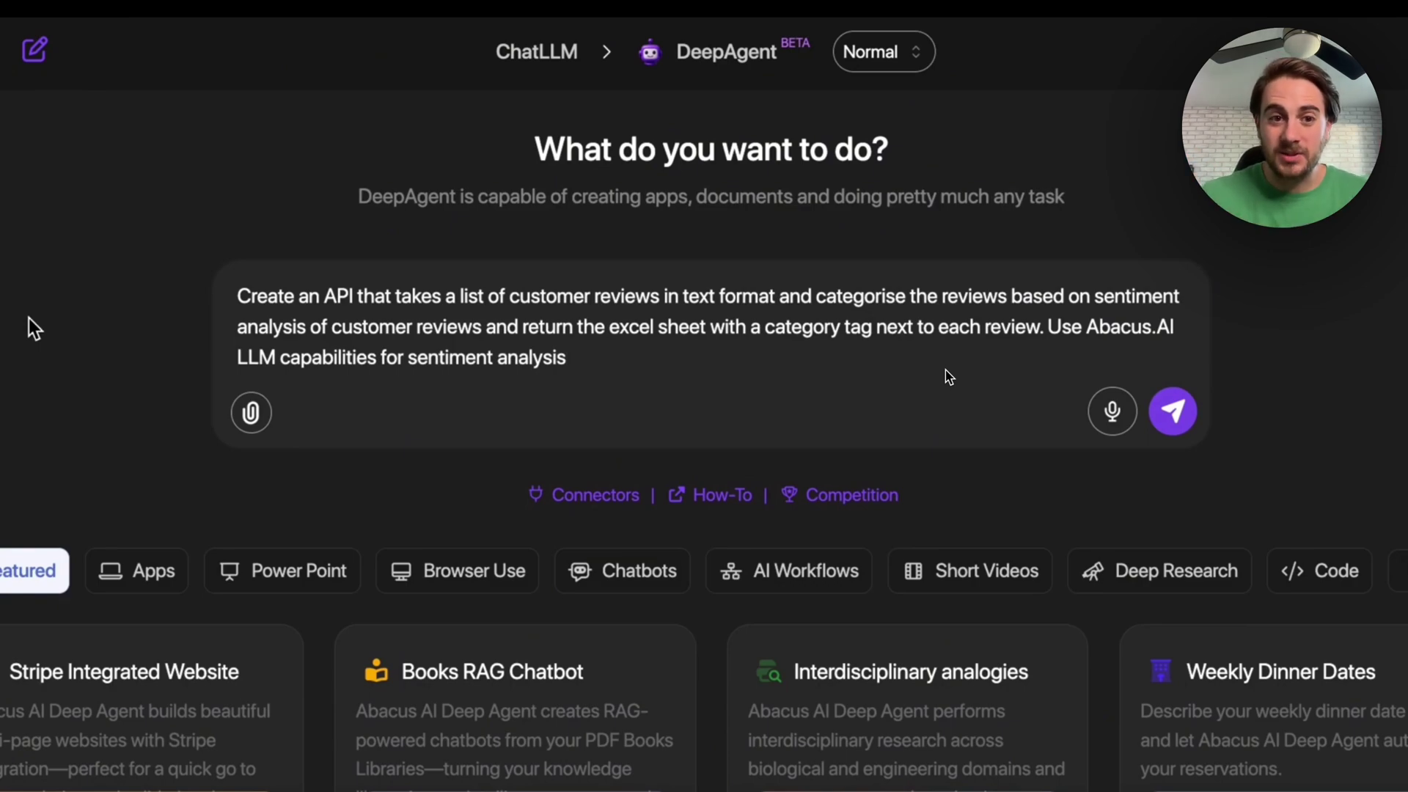
Submit the customer-review sentiment API prompt to DeepAgent
key(Return)
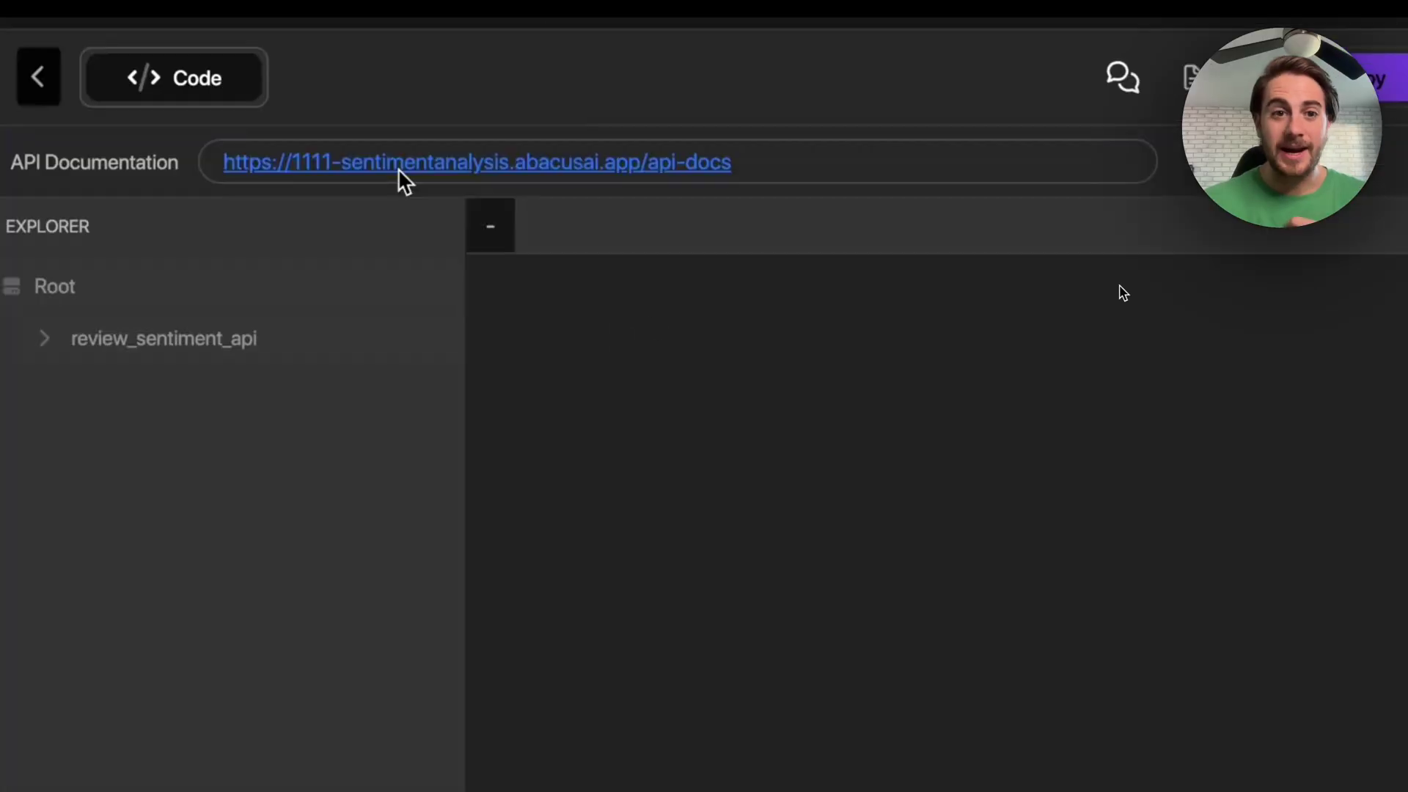
Upload the customer reviews CSV to POST /api/analyze-reviews and execute the analysis
click(398, 169)
click(1367, 372)
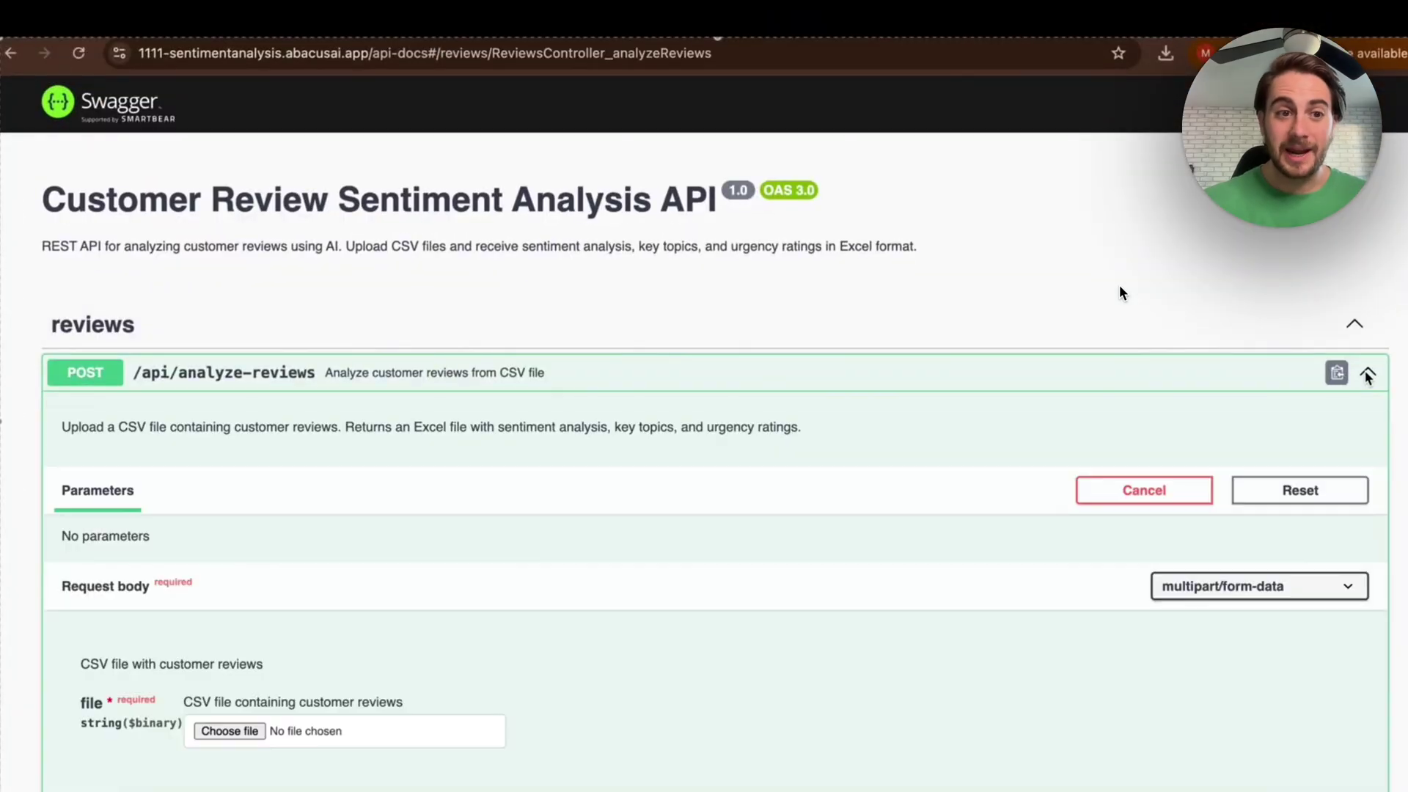
drag(637, 754, 344, 726)
scroll(687, 710, down, 4)
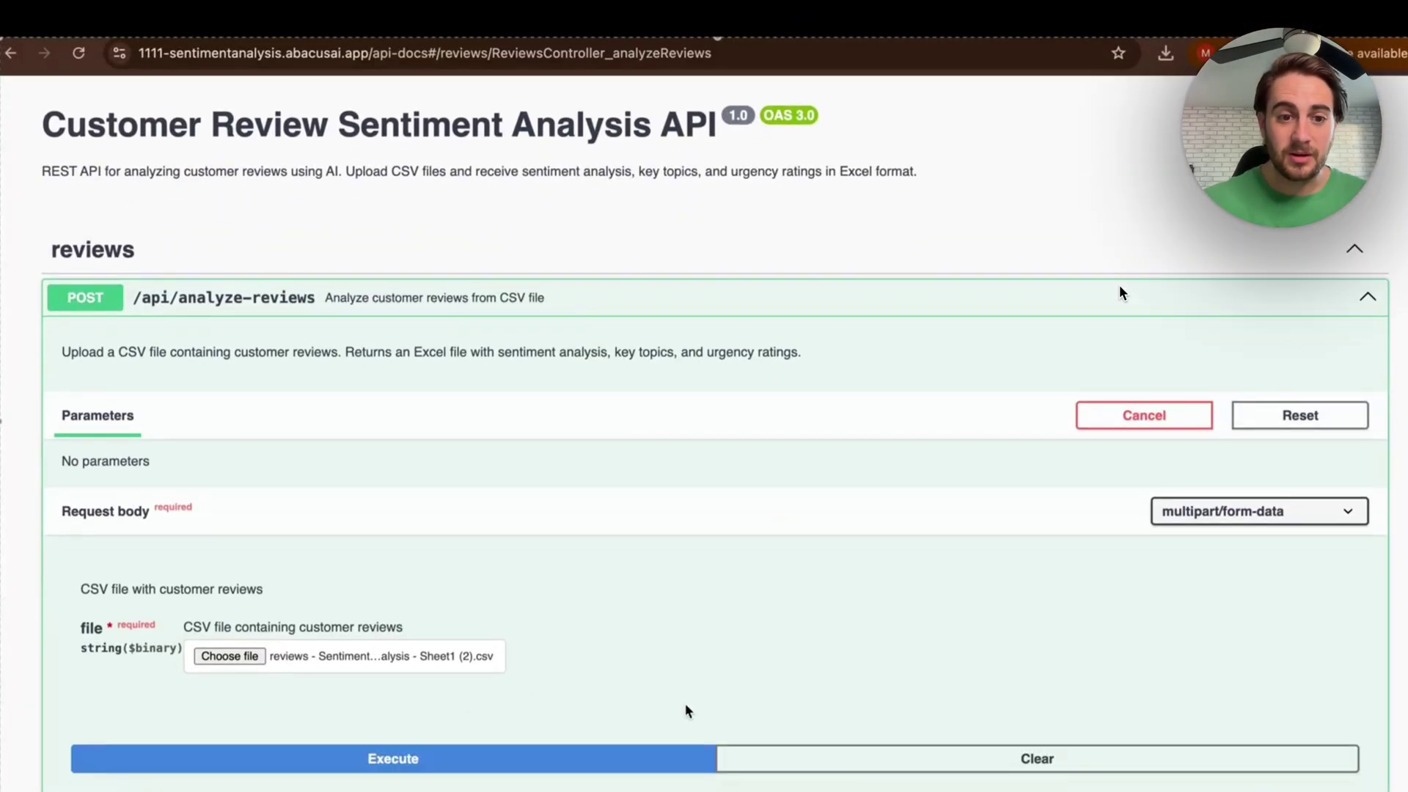
click(480, 691)
scroll(1119, 292, down, 7)
scroll(1119, 292, down, 2)
scroll(1120, 290, down, 2)
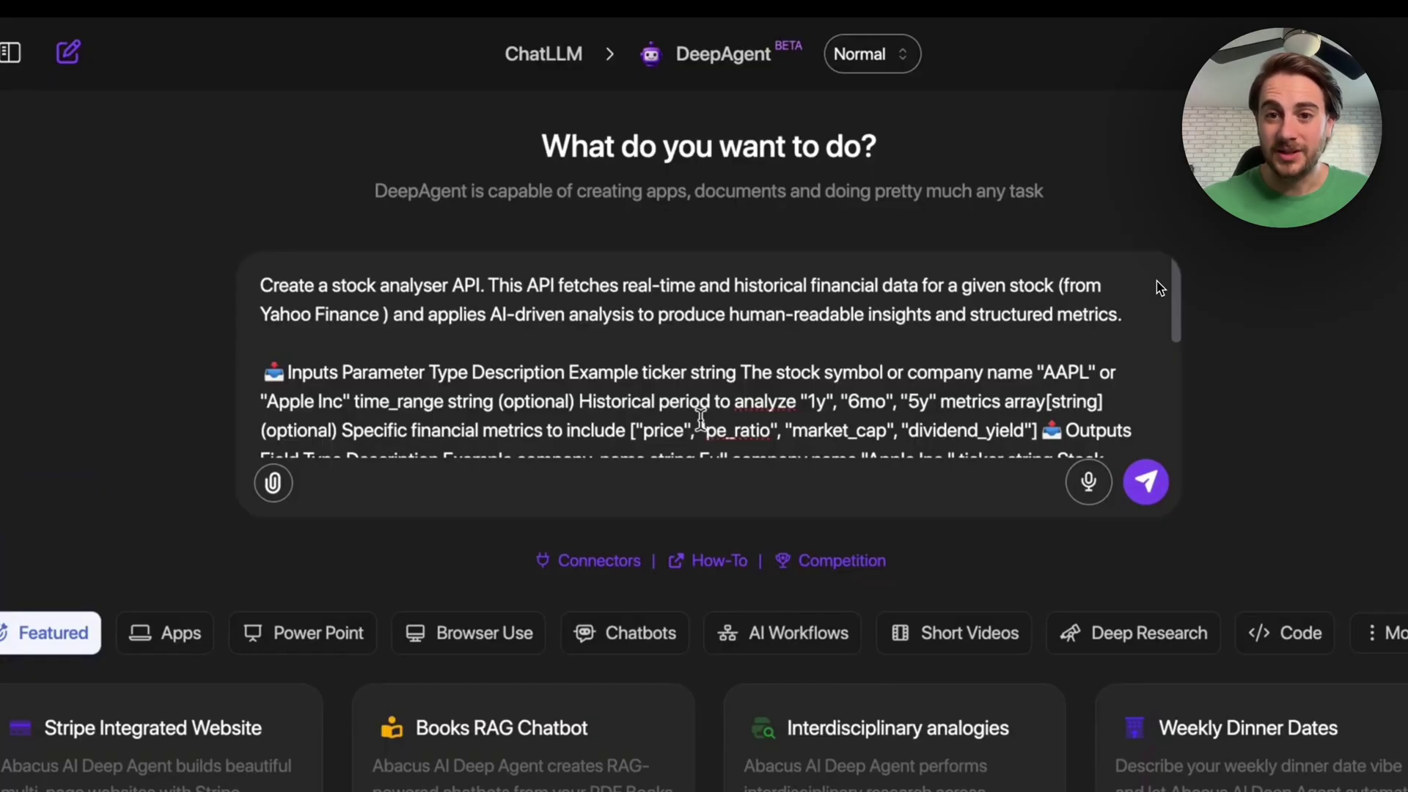
Send the stock analyser API request and follow DeepAgent's build progress
key(Return)
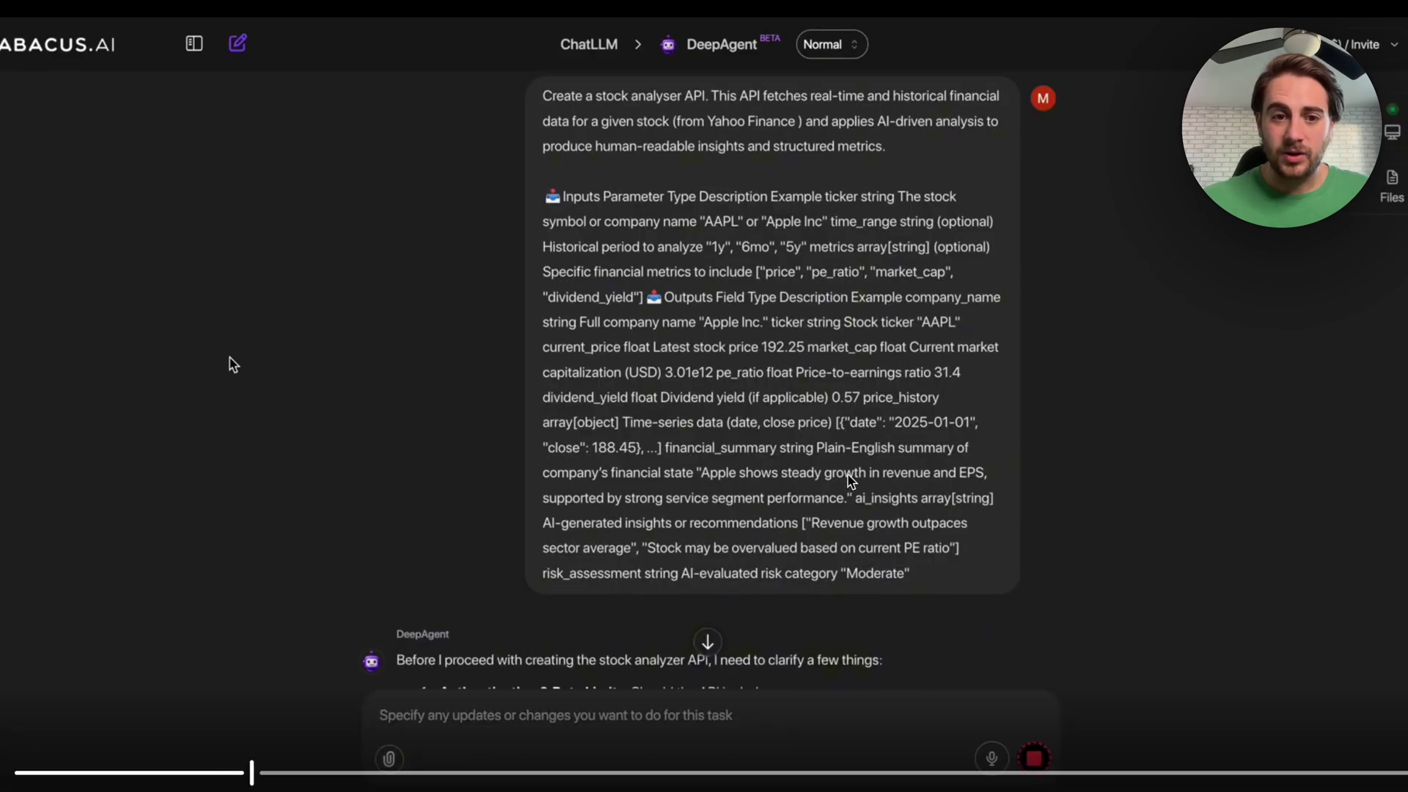
scroll(1074, 387, down, 5)
scroll(1077, 386, down, 5)
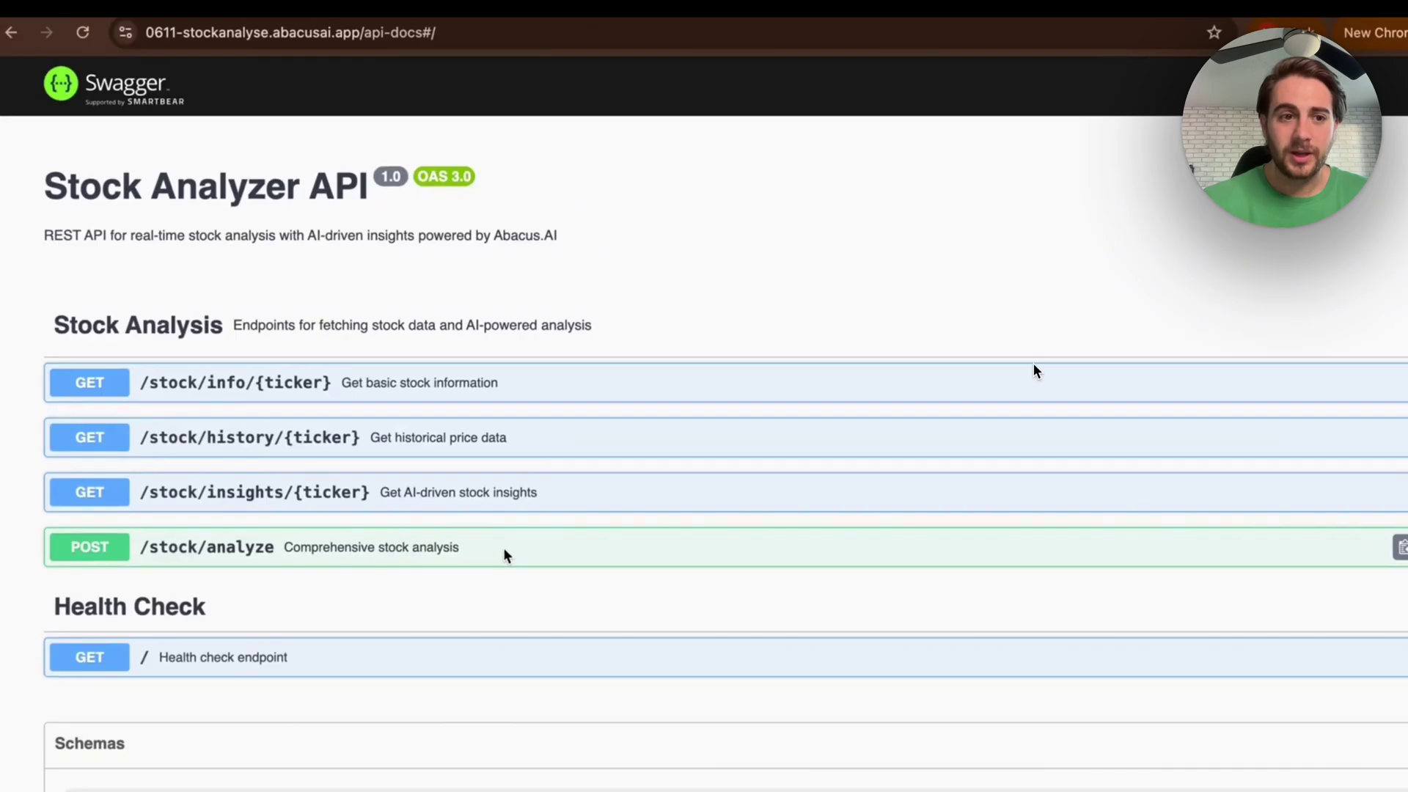
Fetch stock info for GOOGL through GET /stock/info
click(511, 396)
scroll(511, 501, down, 2)
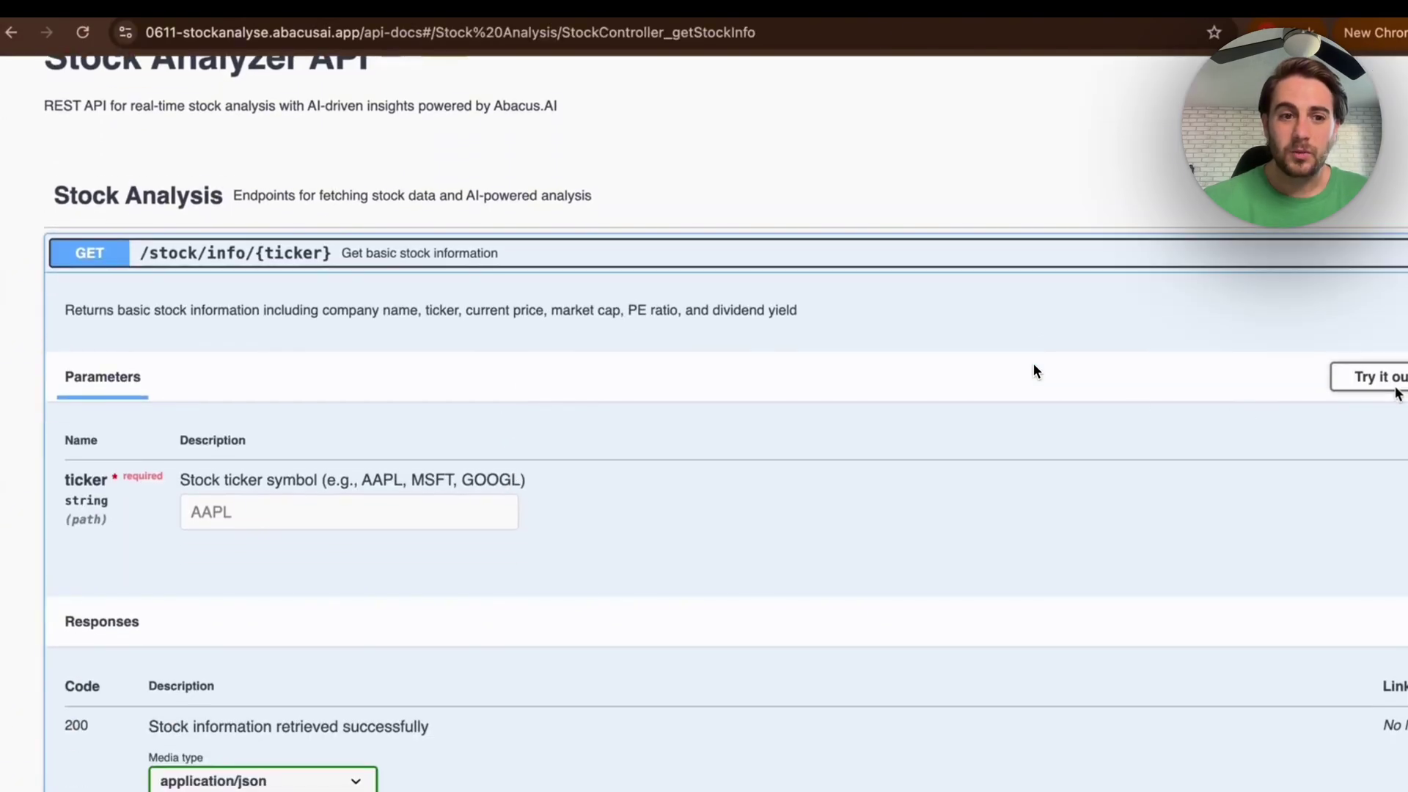
click(1378, 376)
drag(232, 512, 106, 504)
text(GOOGL)
click(408, 598)
scroll(1034, 366, down, 7)
scroll(1034, 365, down, 9)
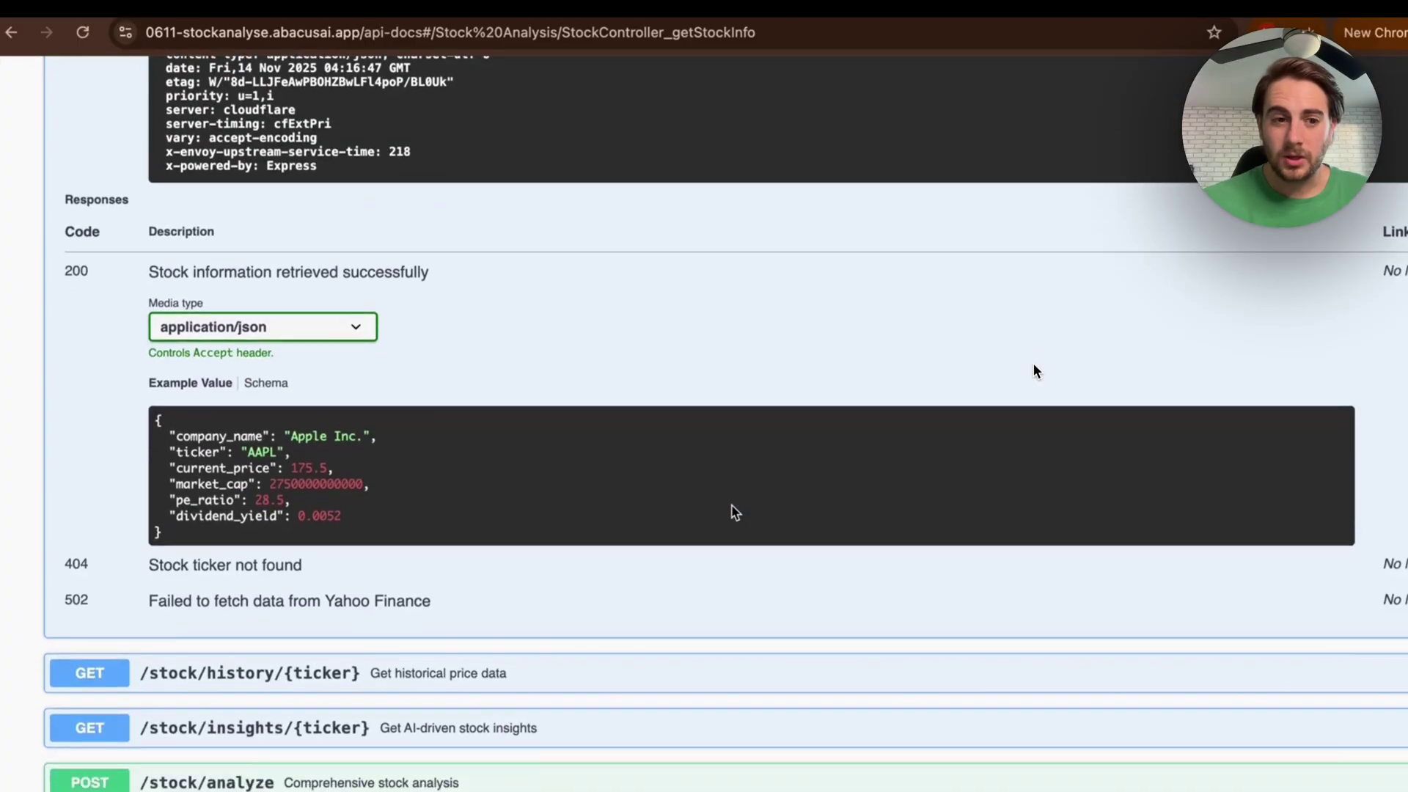
scroll(733, 511, down, 4)
Run POST /stock/analyze with the example AAPL body and review the analysis
click(611, 557)
scroll(586, 602, down, 5)
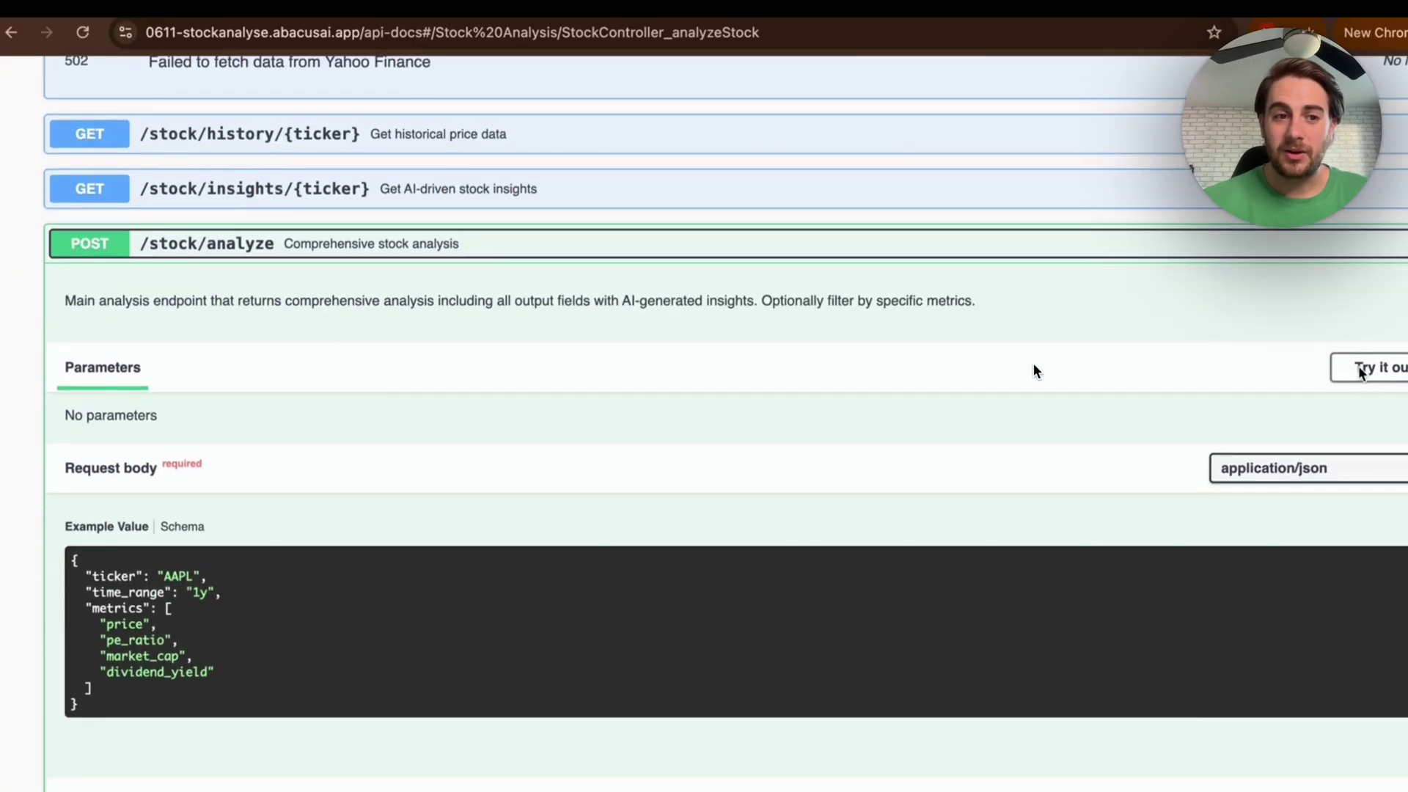
click(1360, 369)
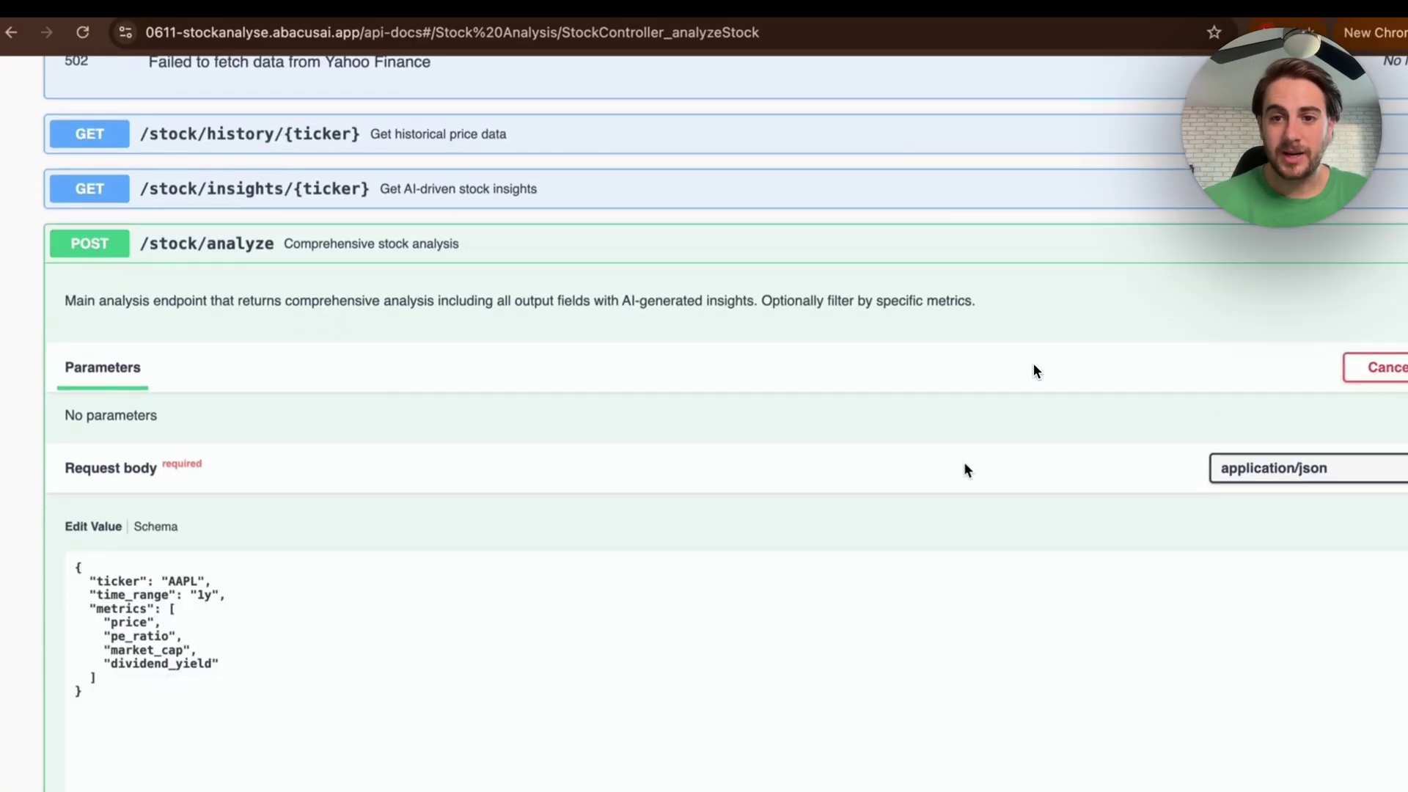
scroll(964, 472, down, 3)
click(372, 728)
scroll(39, 571, down, 6)
scroll(39, 571, down, 10)
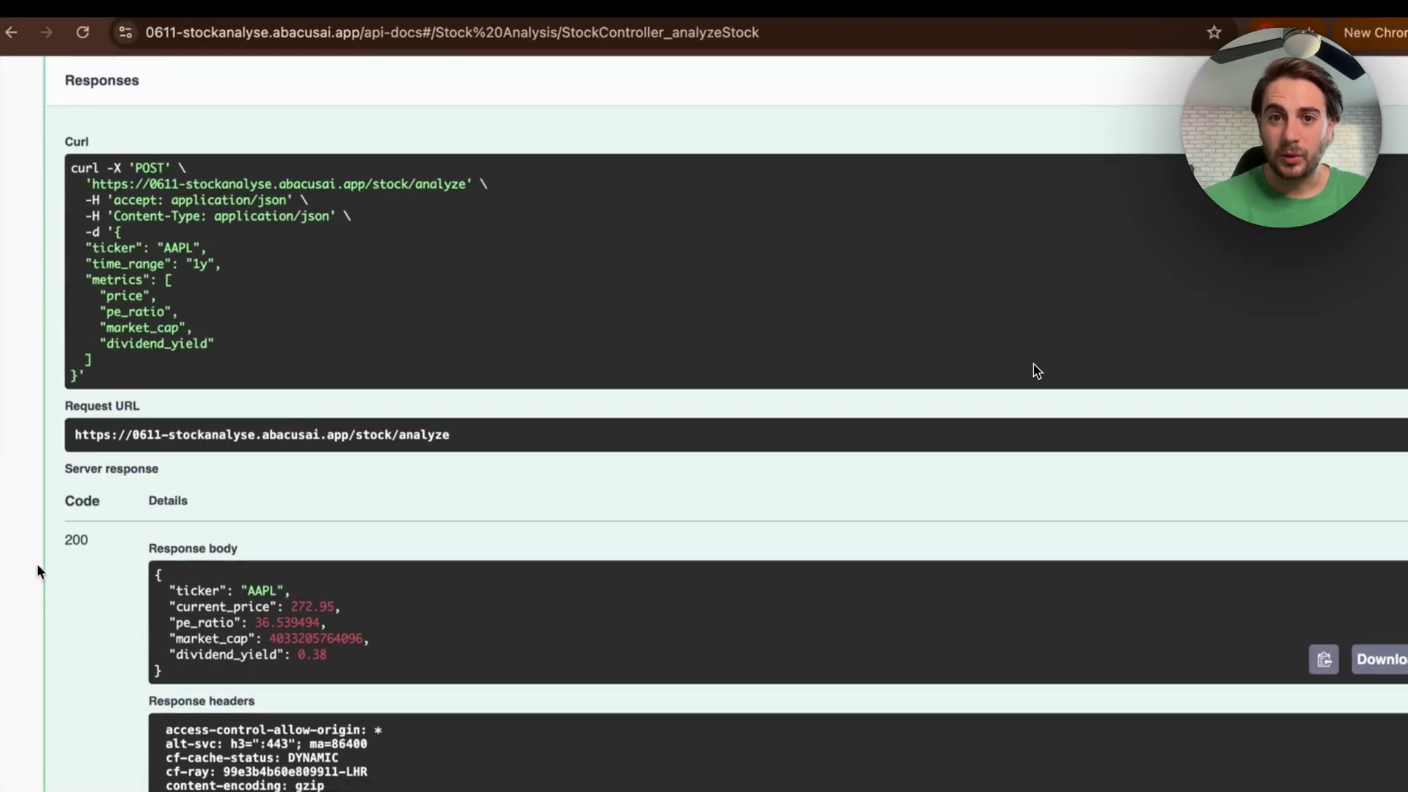
scroll(39, 571, down, 3)
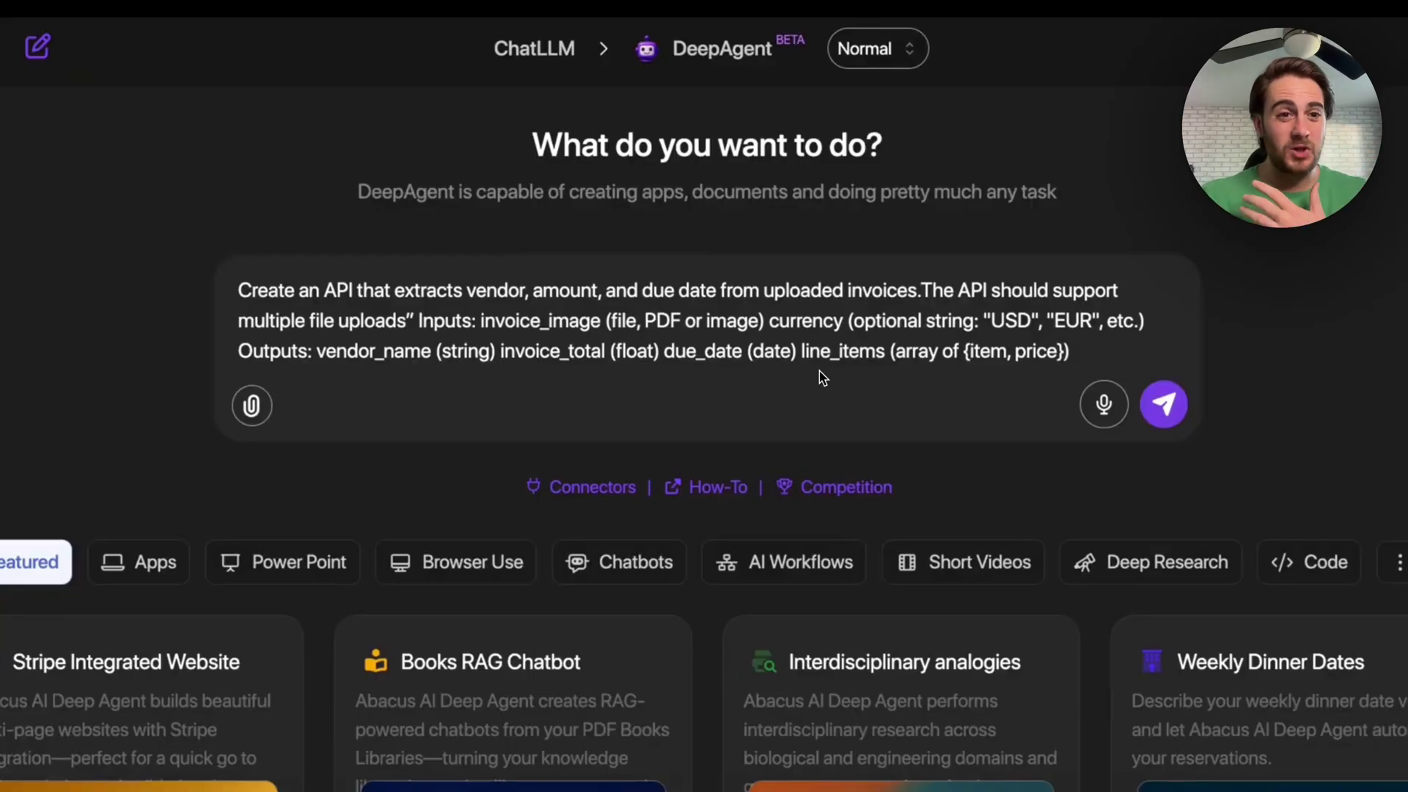
Submit the invoice-extraction prompt so DeepAgent builds and e2e-tests a NestJS invoice API
key(Return)
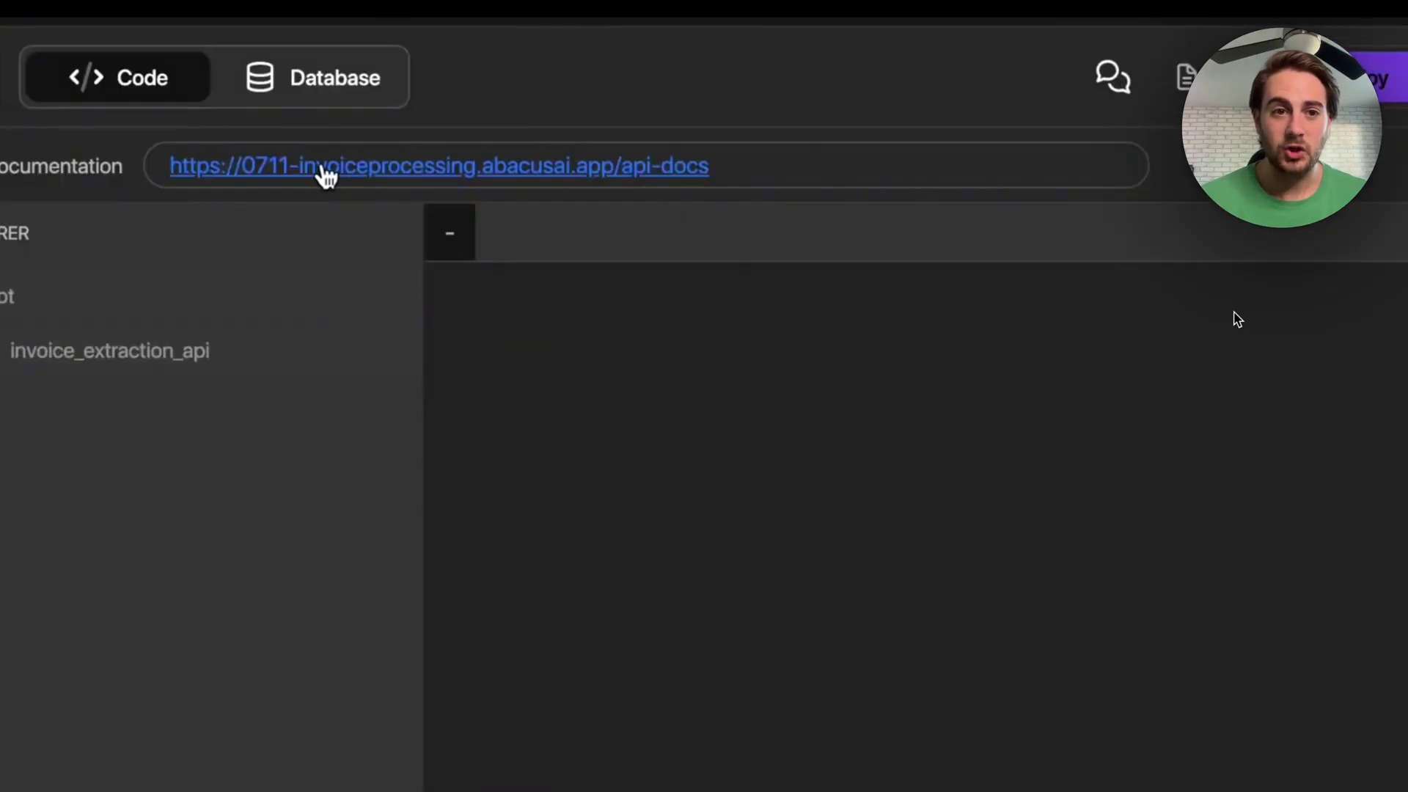
Open the invoice API's Swagger docs and enable the extract endpoint's upload form
click(319, 168)
click(1246, 370)
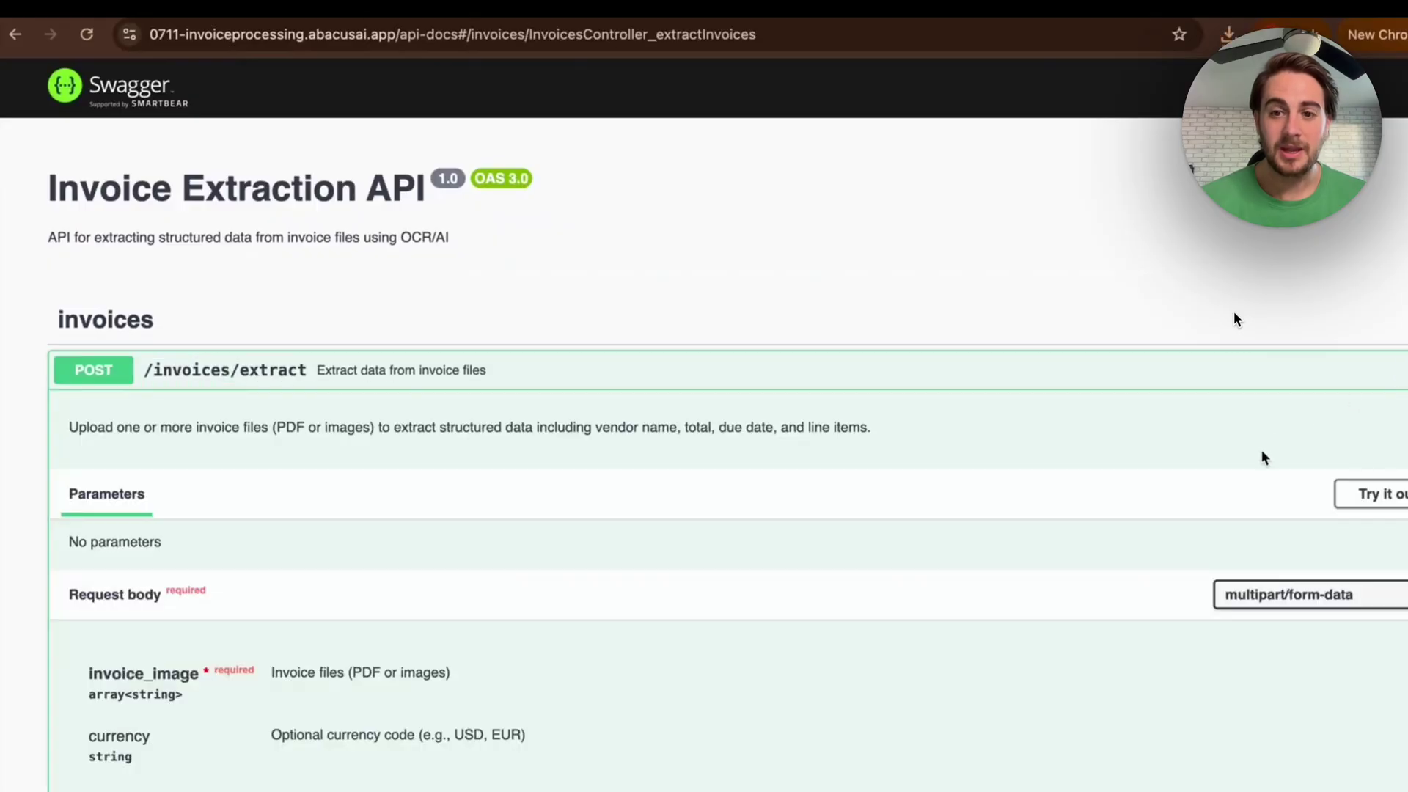
click(1371, 493)
scroll(801, 550, down, 1)
scroll(801, 550, down, 3)
Upload an invoice PDF, execute the extraction, and review the response codes and example JSON
click(320, 458)
drag(726, 394, 440, 461)
click(678, 697)
scroll(763, 616, down, 6)
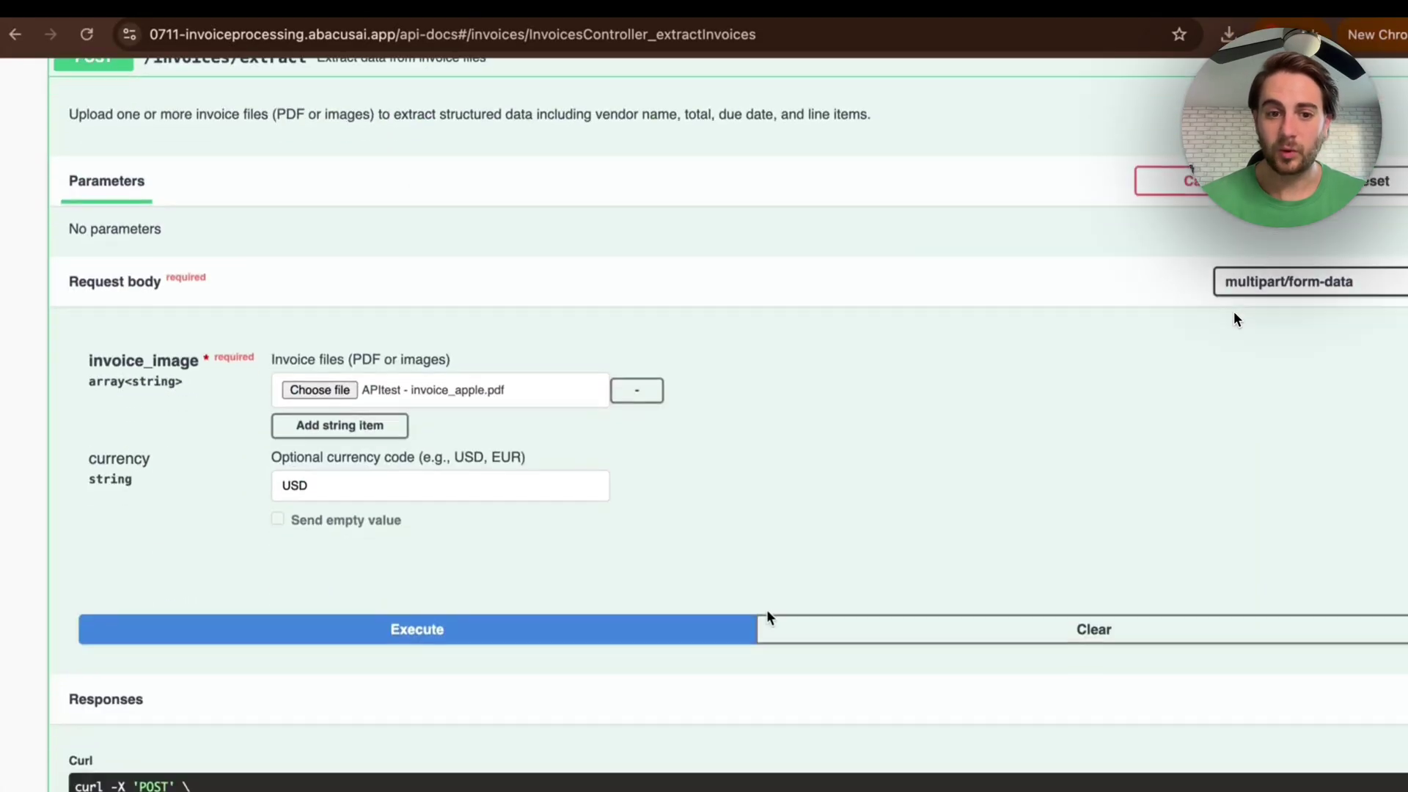
scroll(770, 617, down, 8)
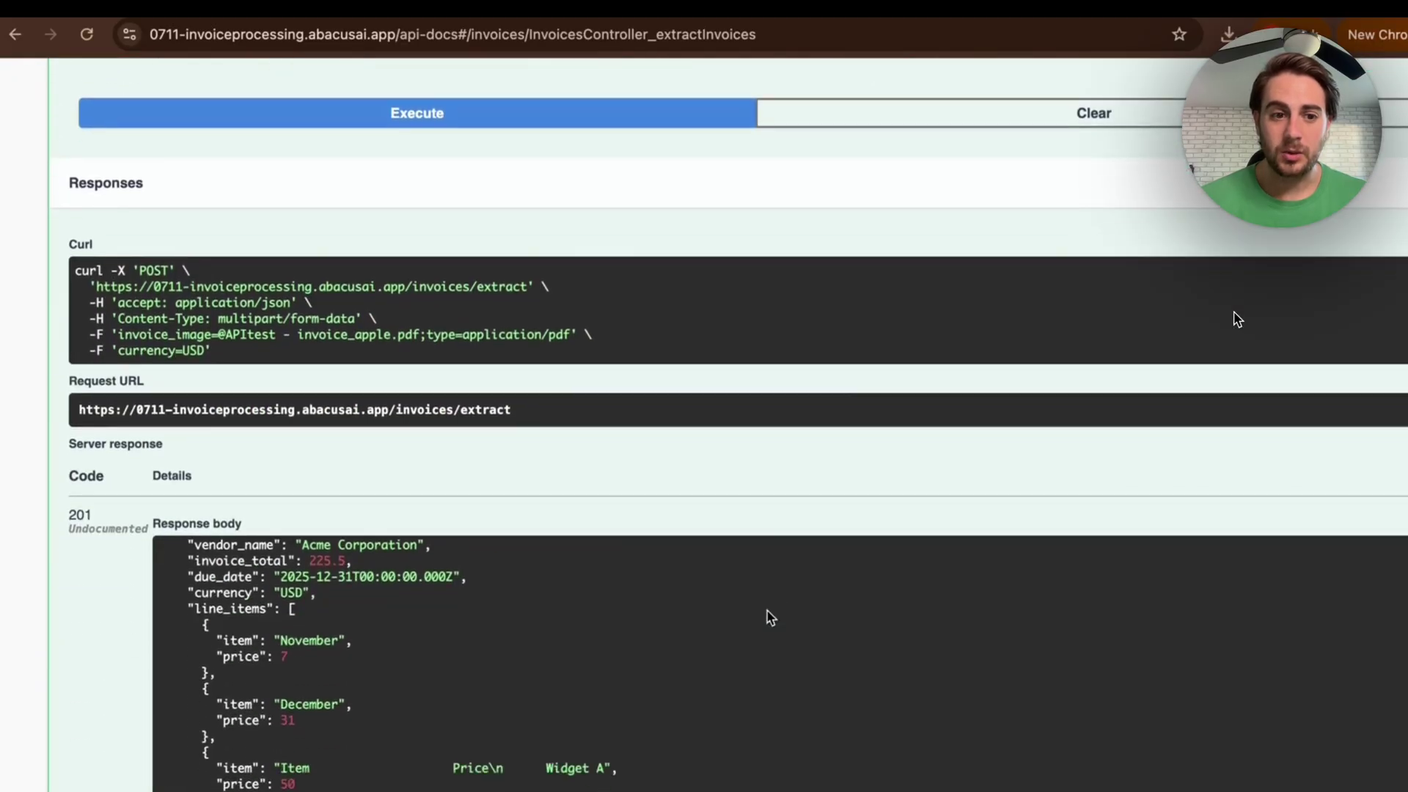
scroll(112, 636, down, 10)
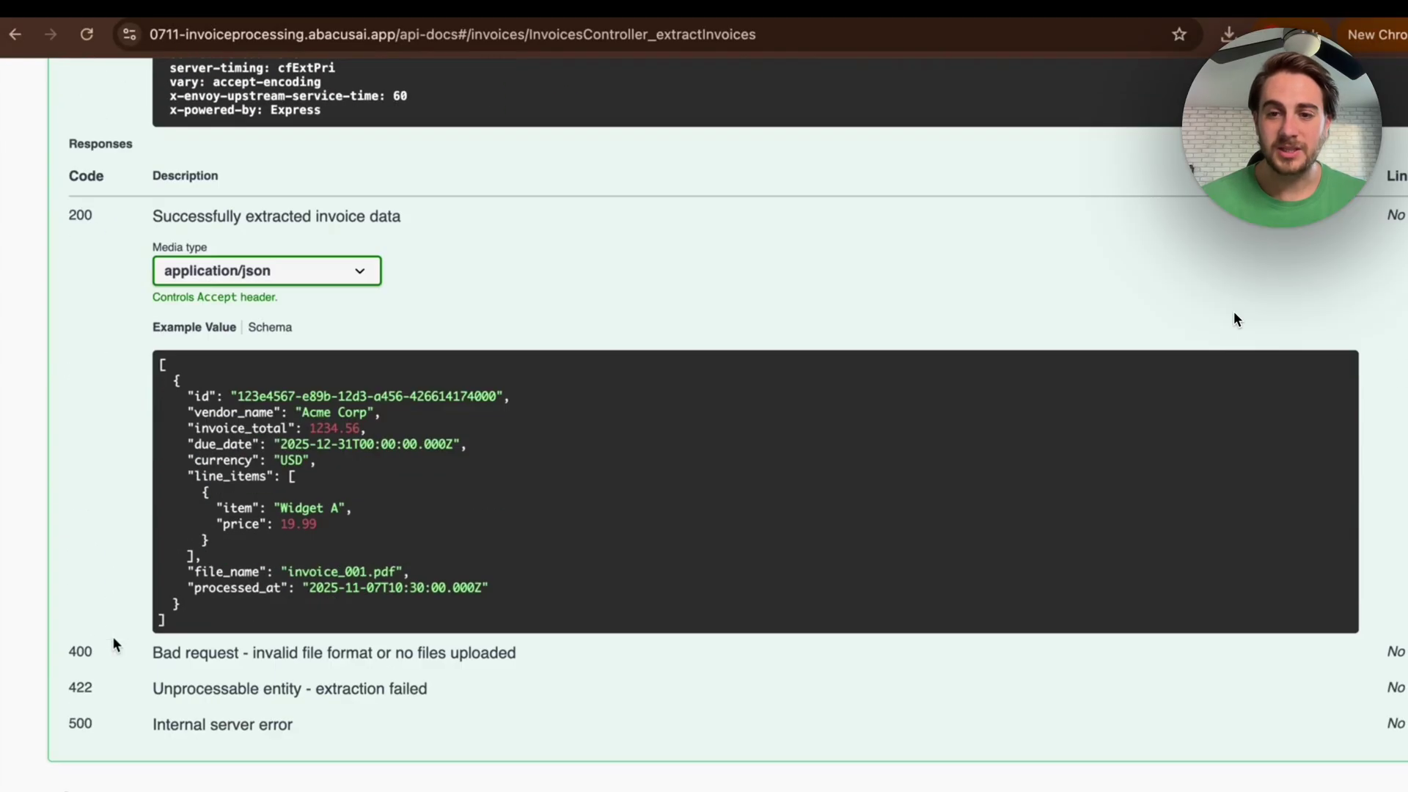
scroll(99, 609, up, 20)
scroll(93, 607, down, 15)
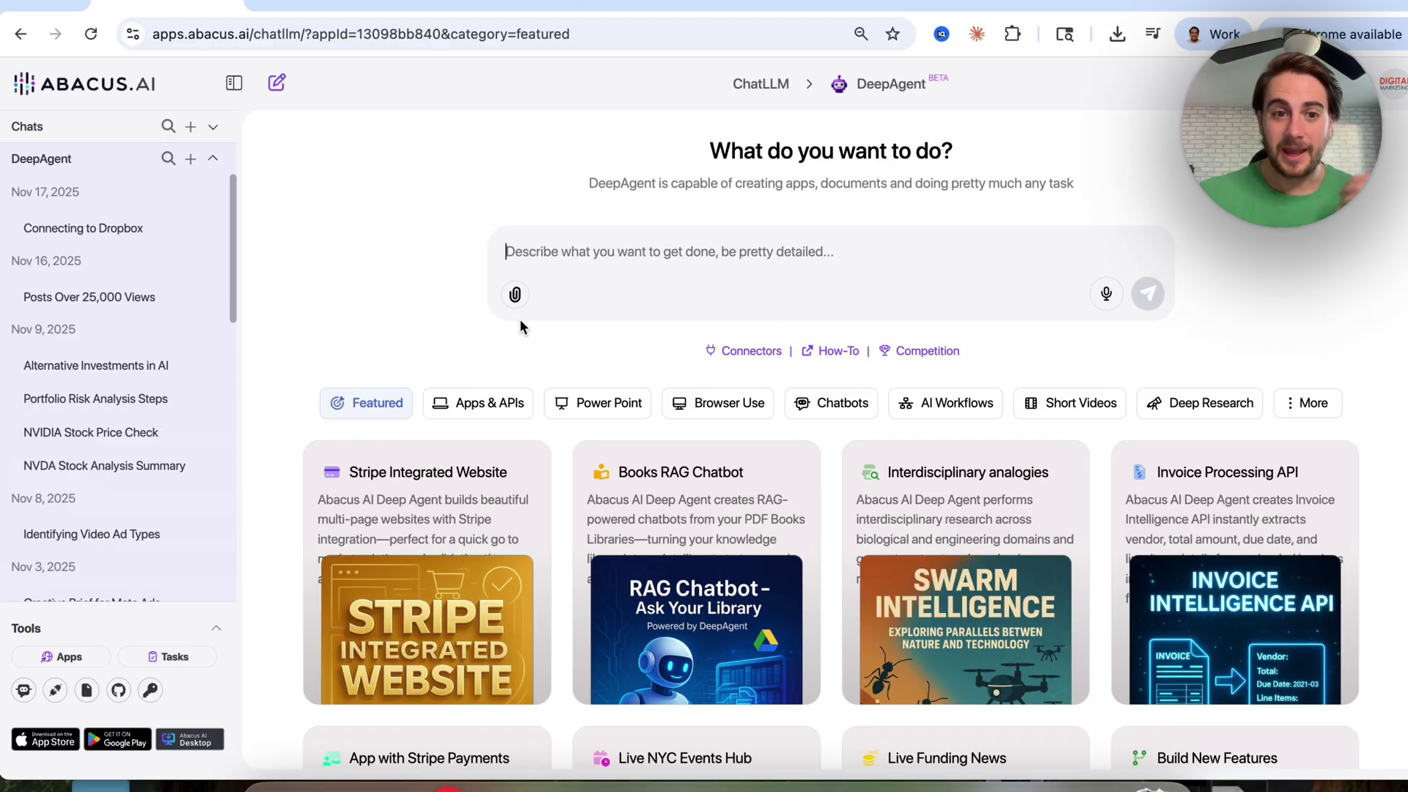
Browse the Apps & APIs templates: APIs, Full Stack, Live Dashboards, Stripe Integration, AI Apps, Content Apps
click(477, 402)
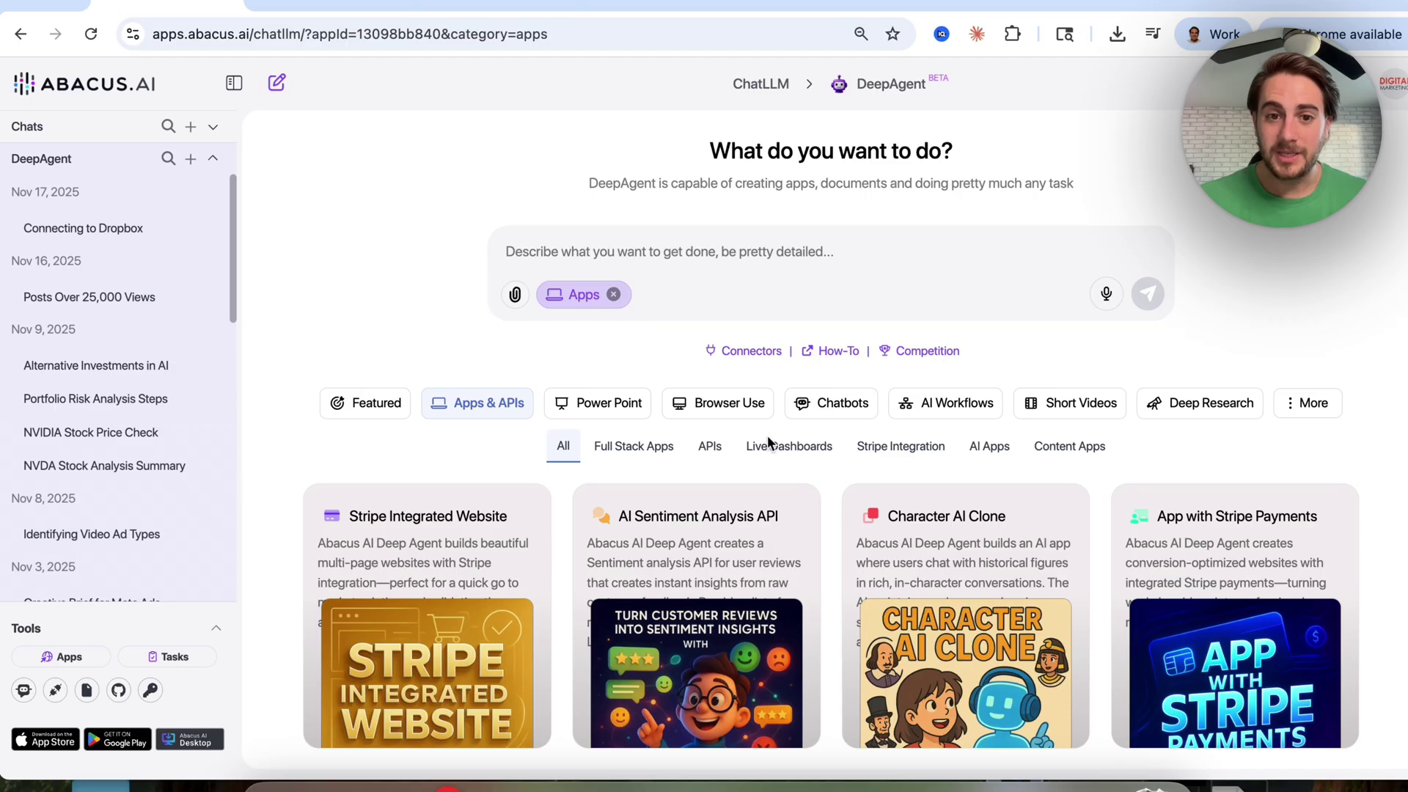
click(710, 447)
scroll(644, 563, down, 3)
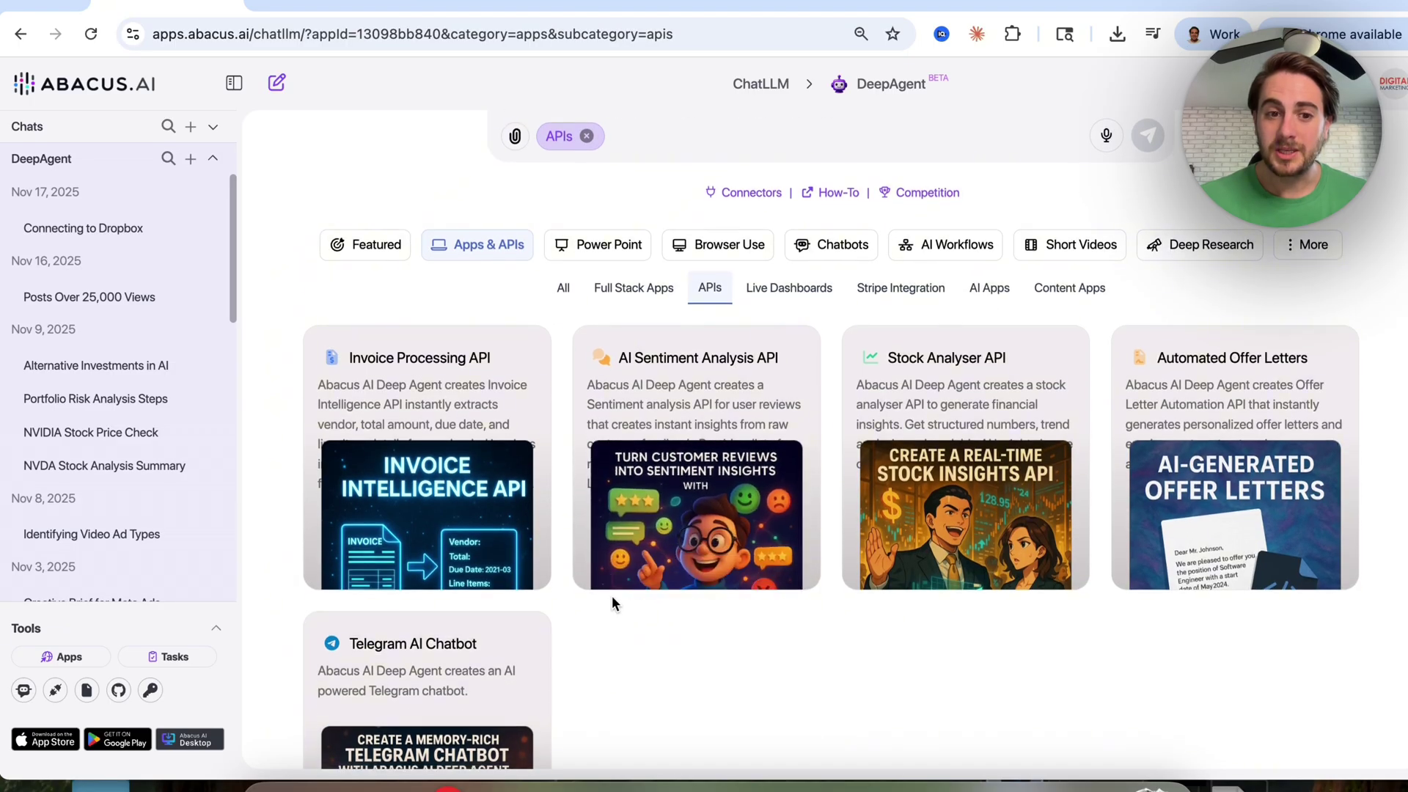
scroll(611, 595, up, 3)
click(633, 446)
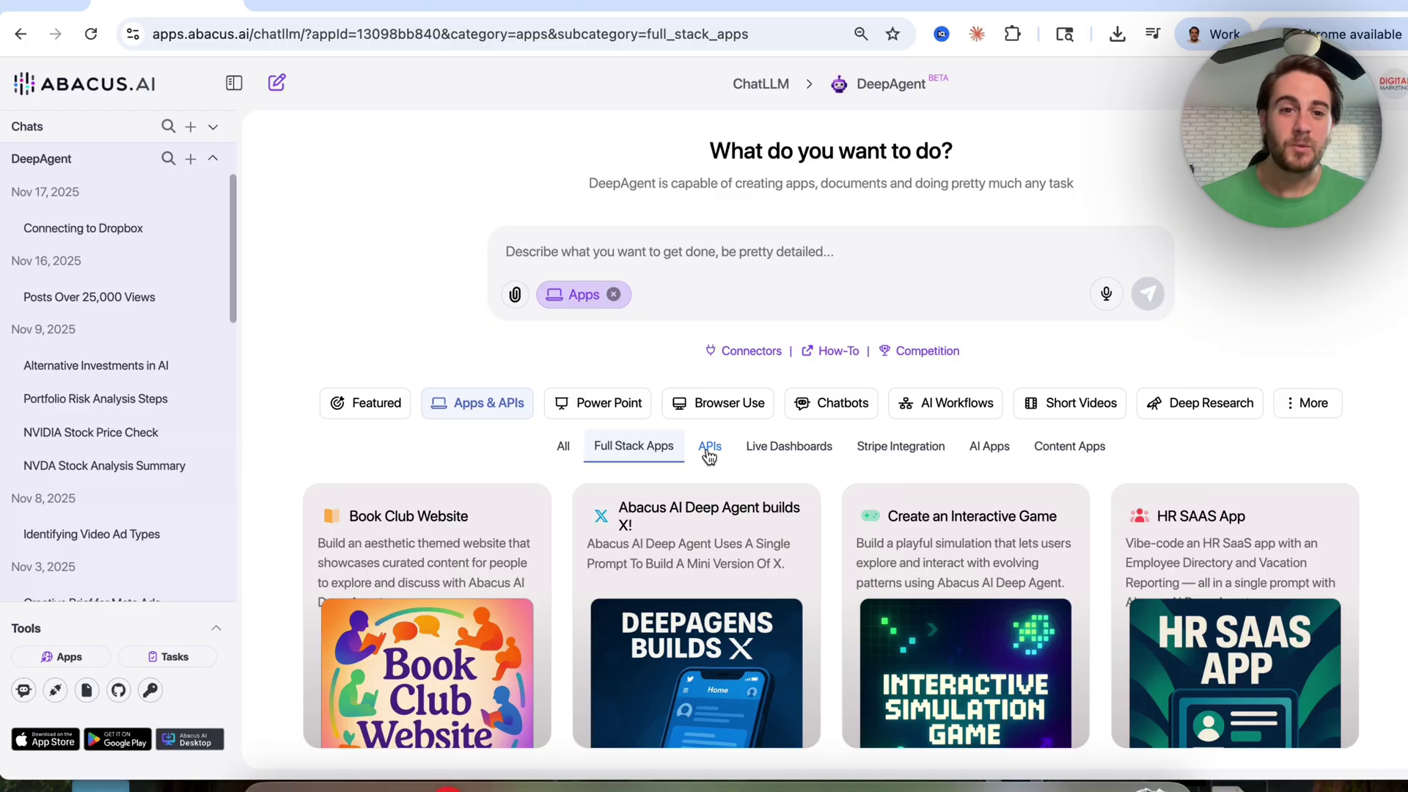
click(779, 464)
click(898, 447)
click(994, 449)
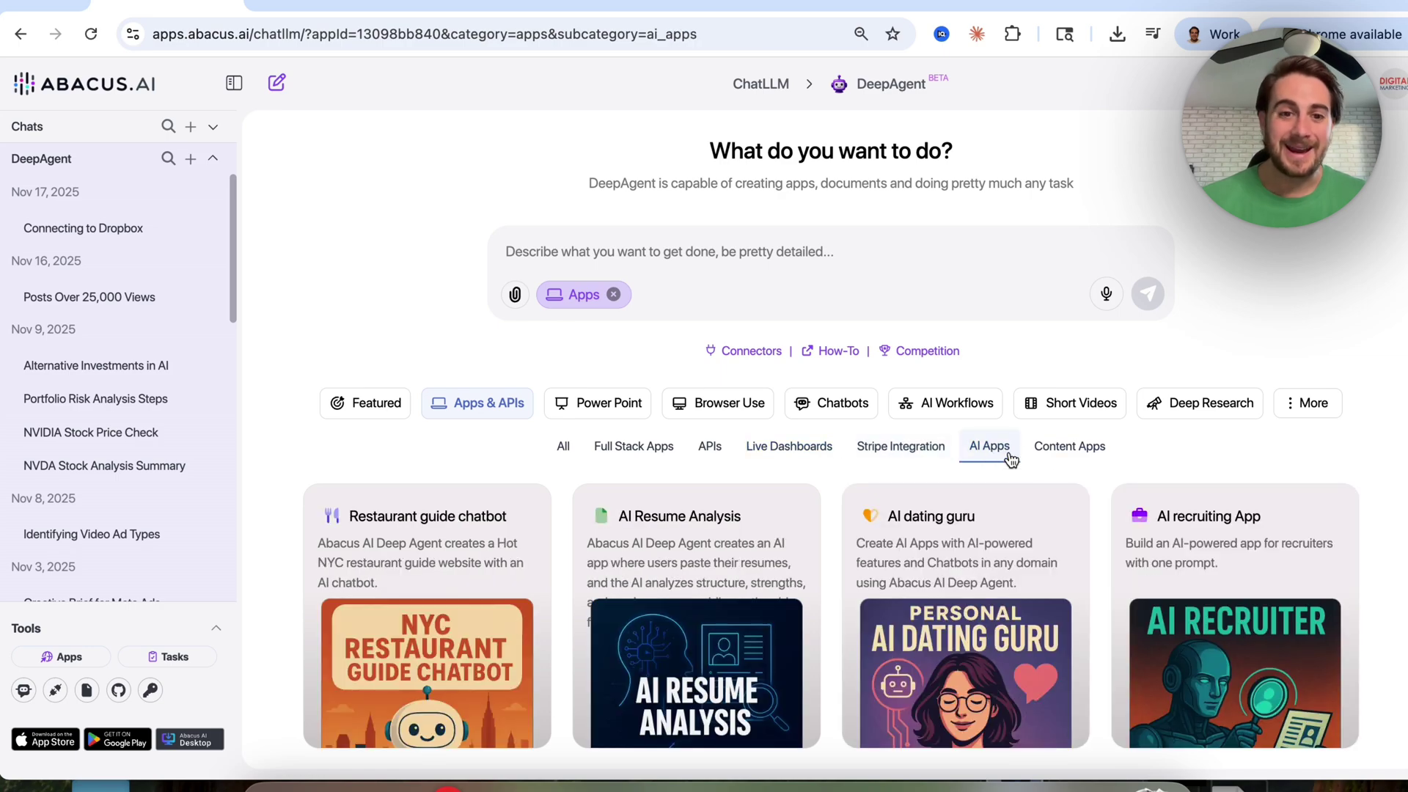
click(1049, 455)
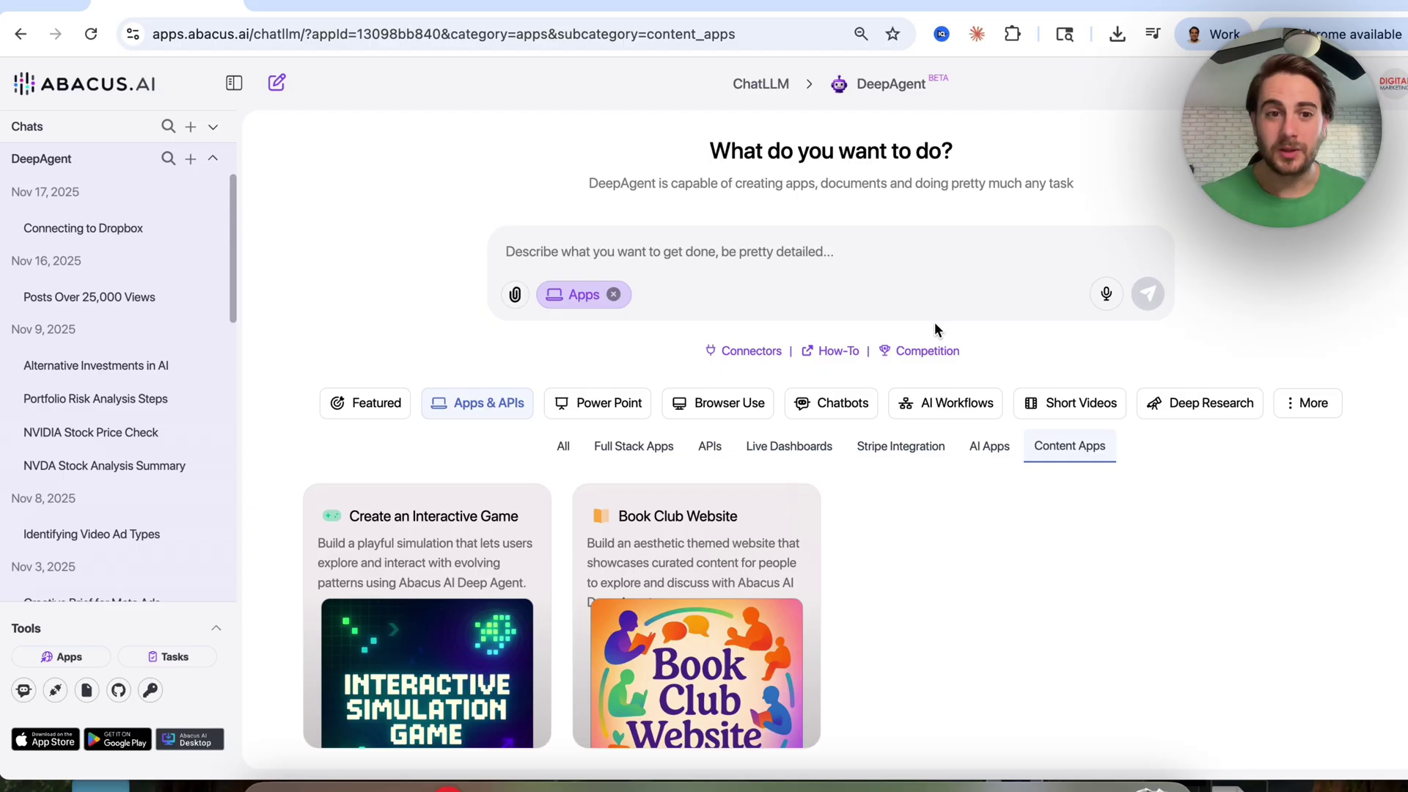
Remove the Apps chip and view Power Point, Browser Use, Chatbots, AI Workflows, Short Videos and More
click(615, 294)
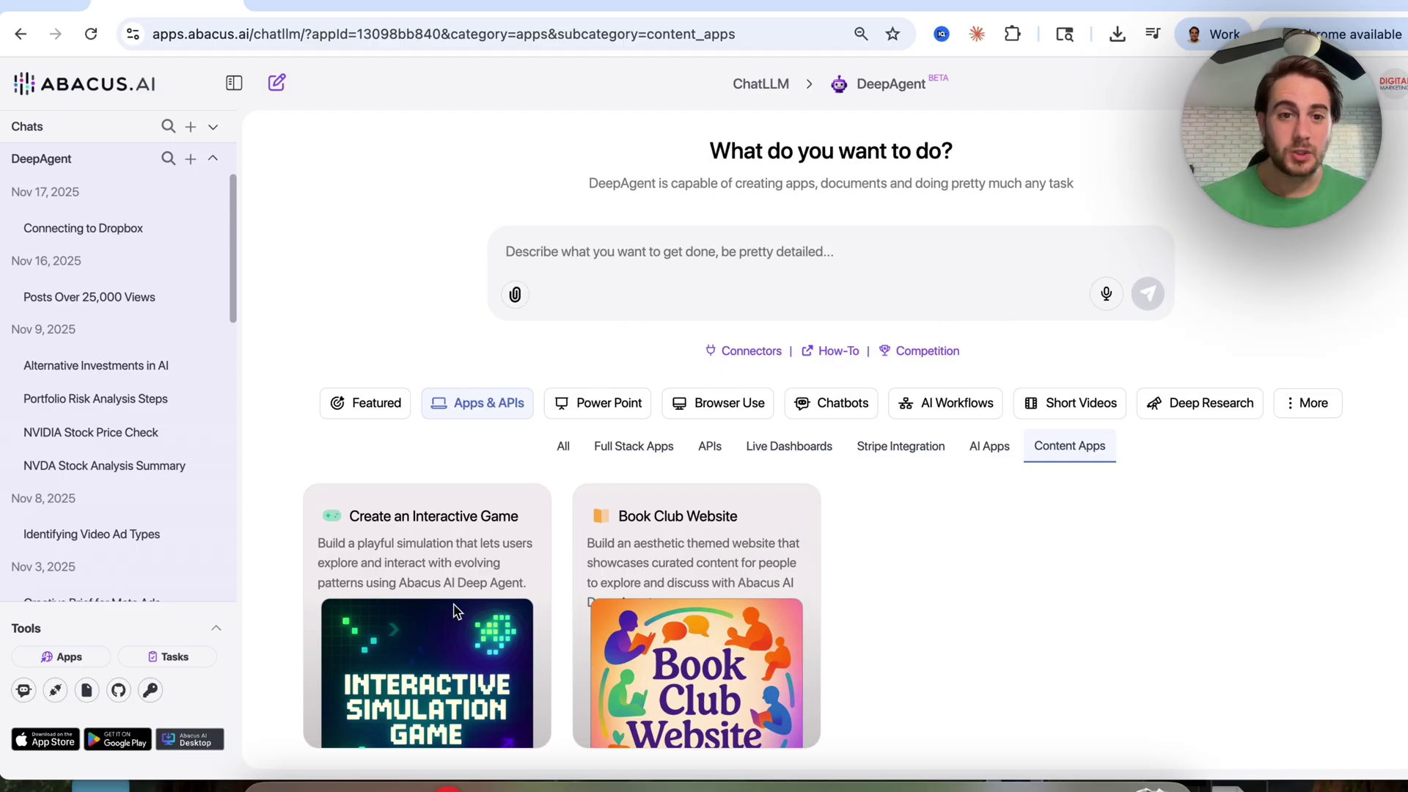
click(579, 411)
click(763, 407)
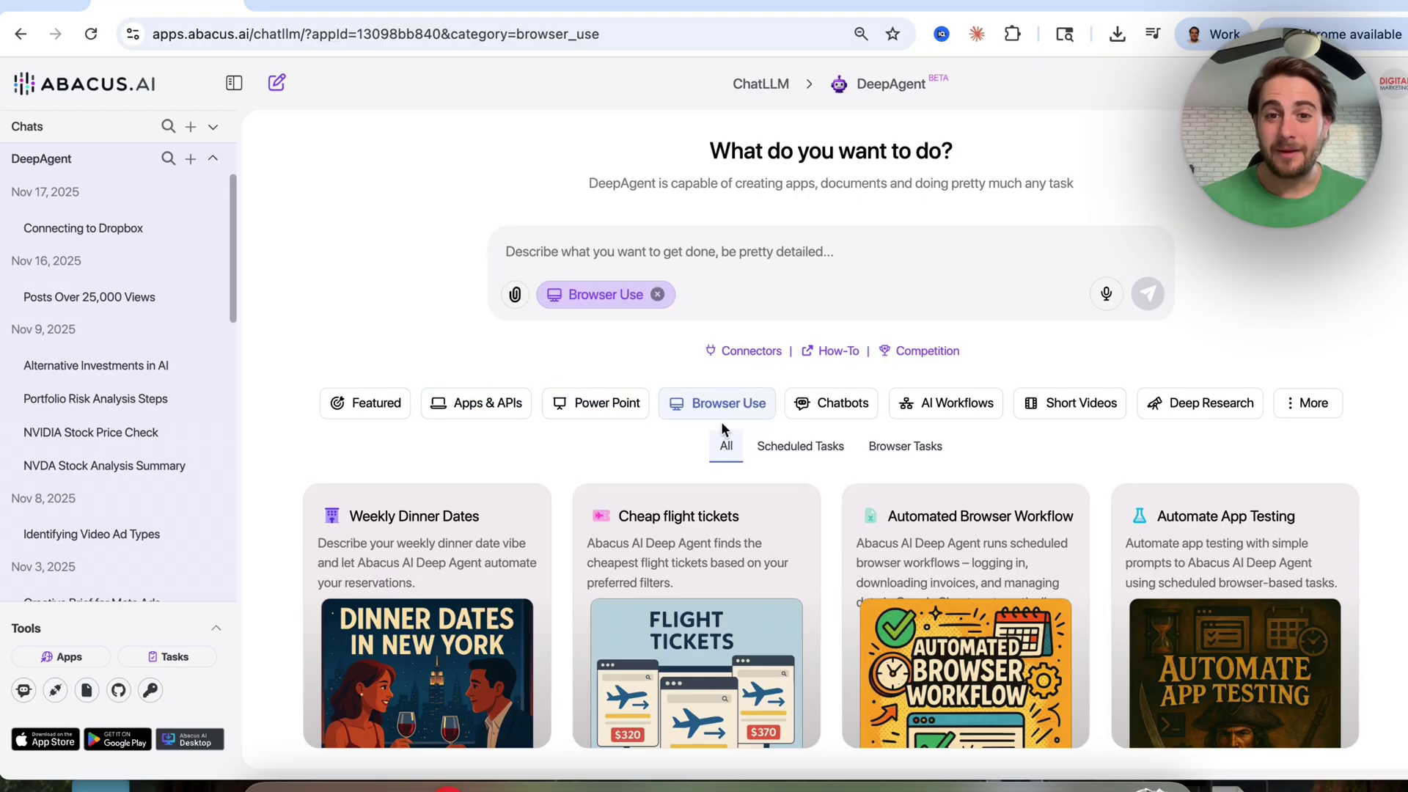
click(814, 402)
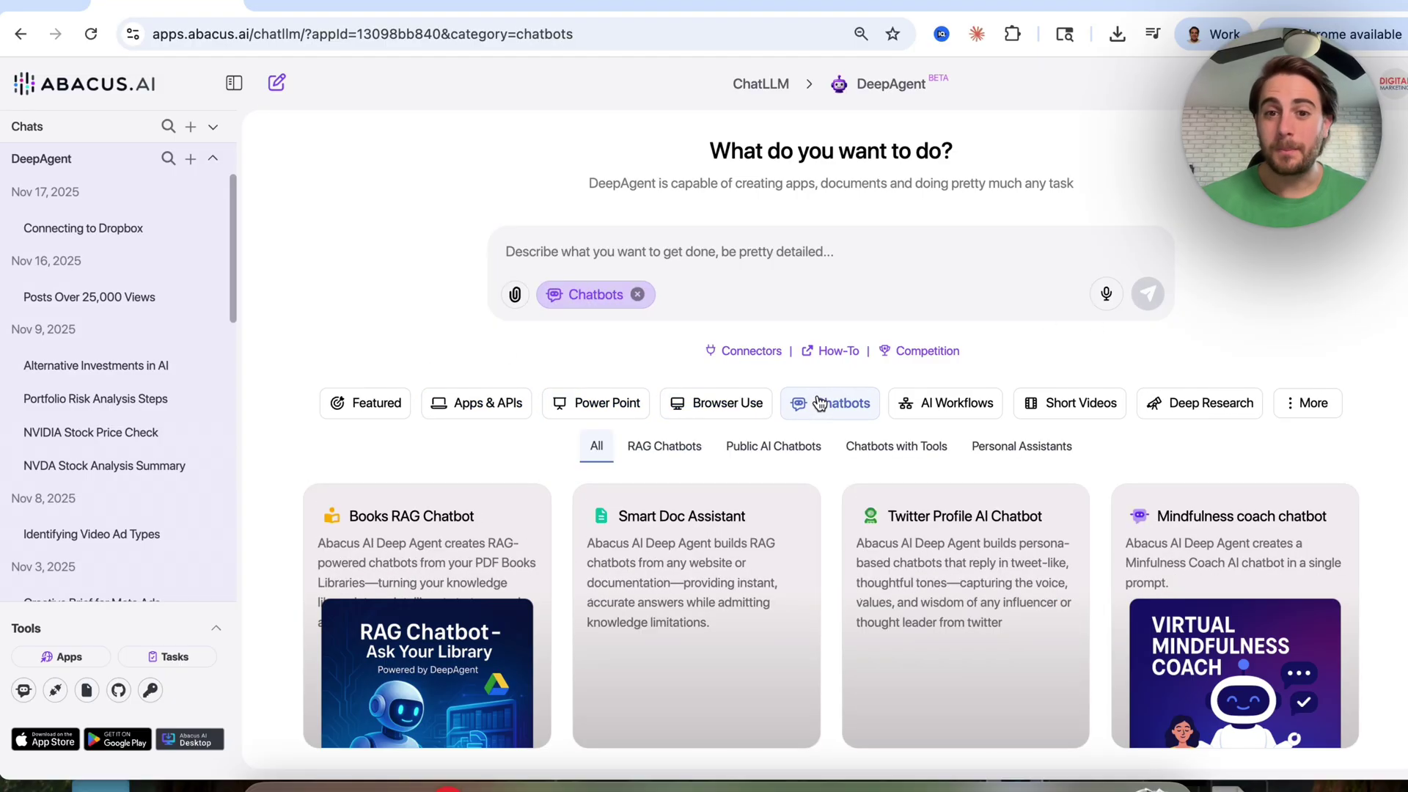
click(957, 405)
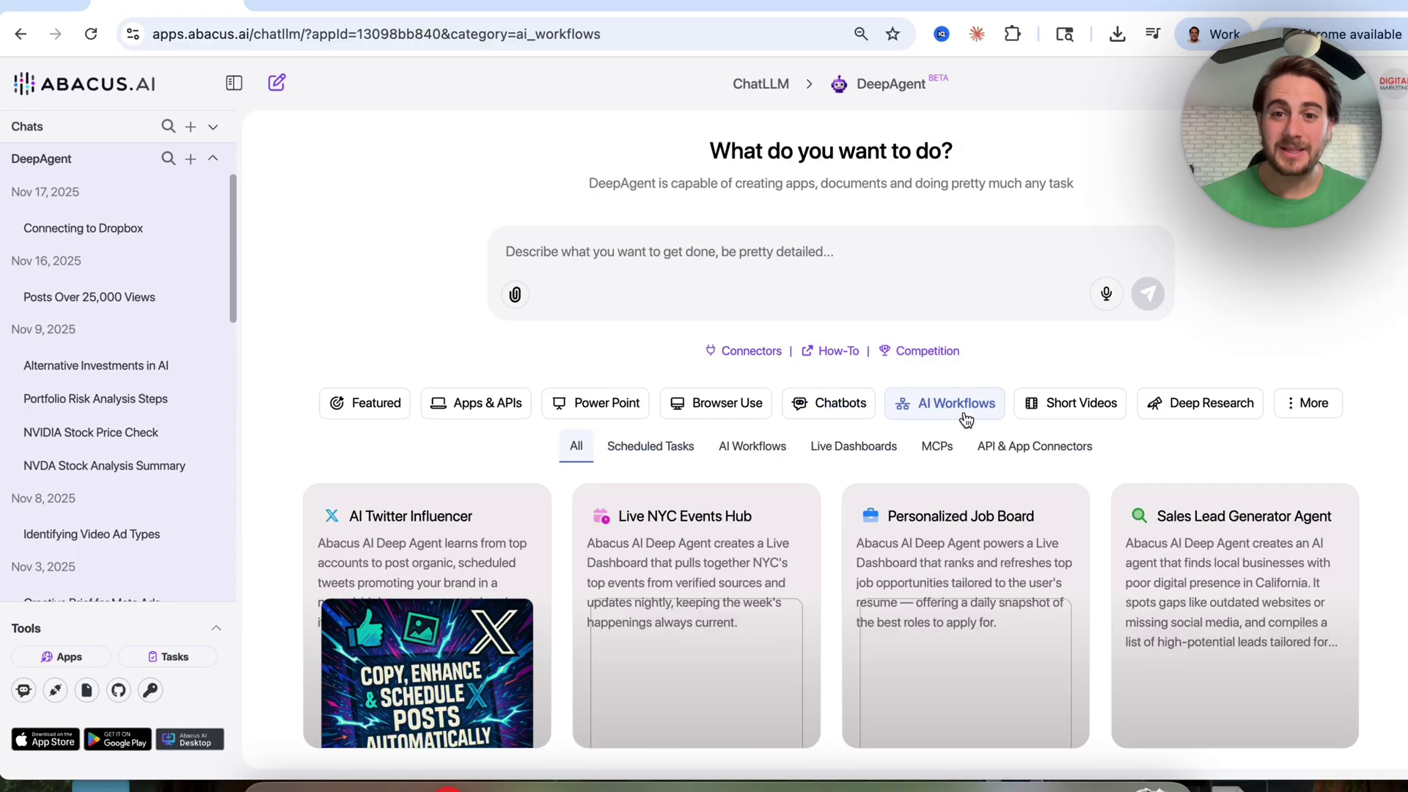
click(1081, 413)
click(1308, 411)
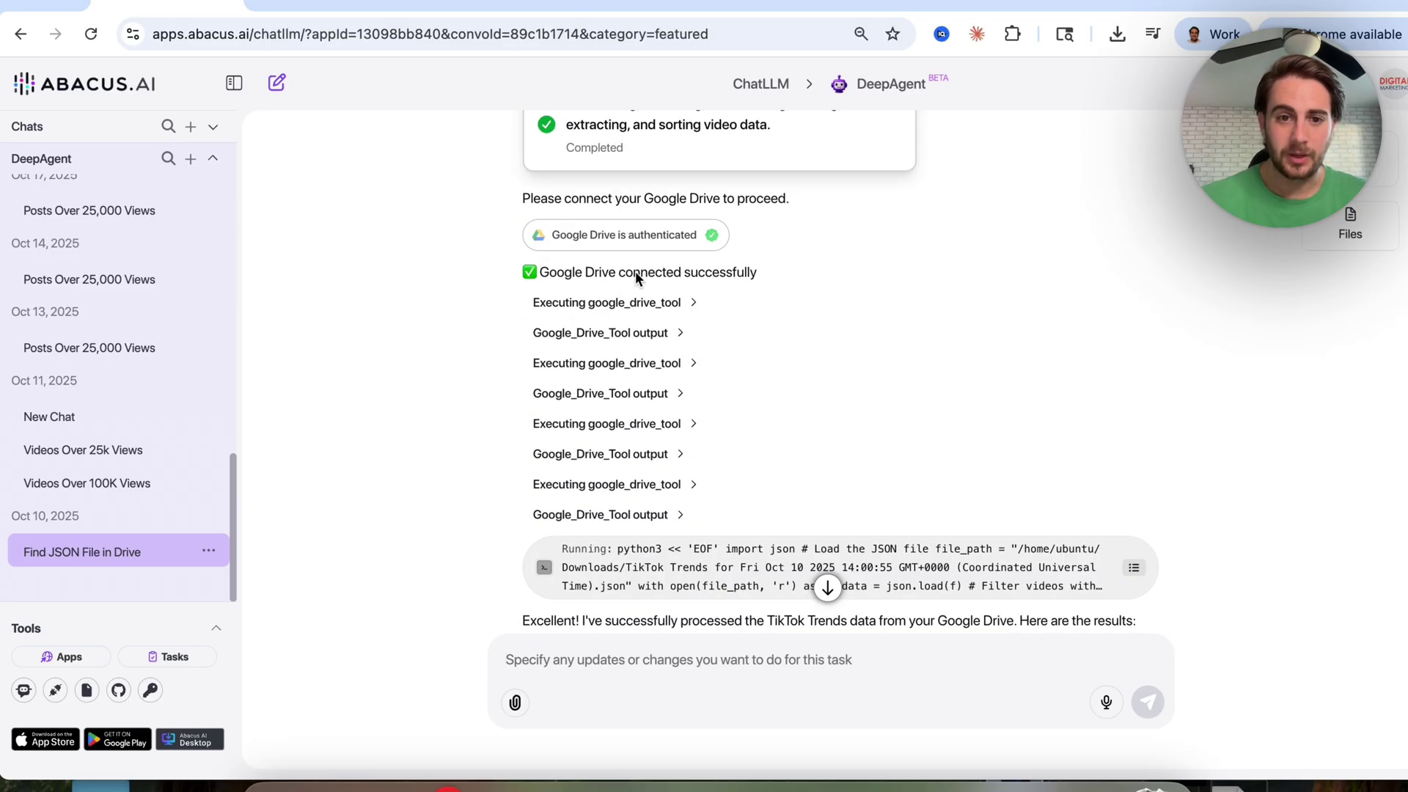
Read the TikTok JSON summary of six videos over 25,000 plays, then go to Tasks
scroll(635, 271, down, 7)
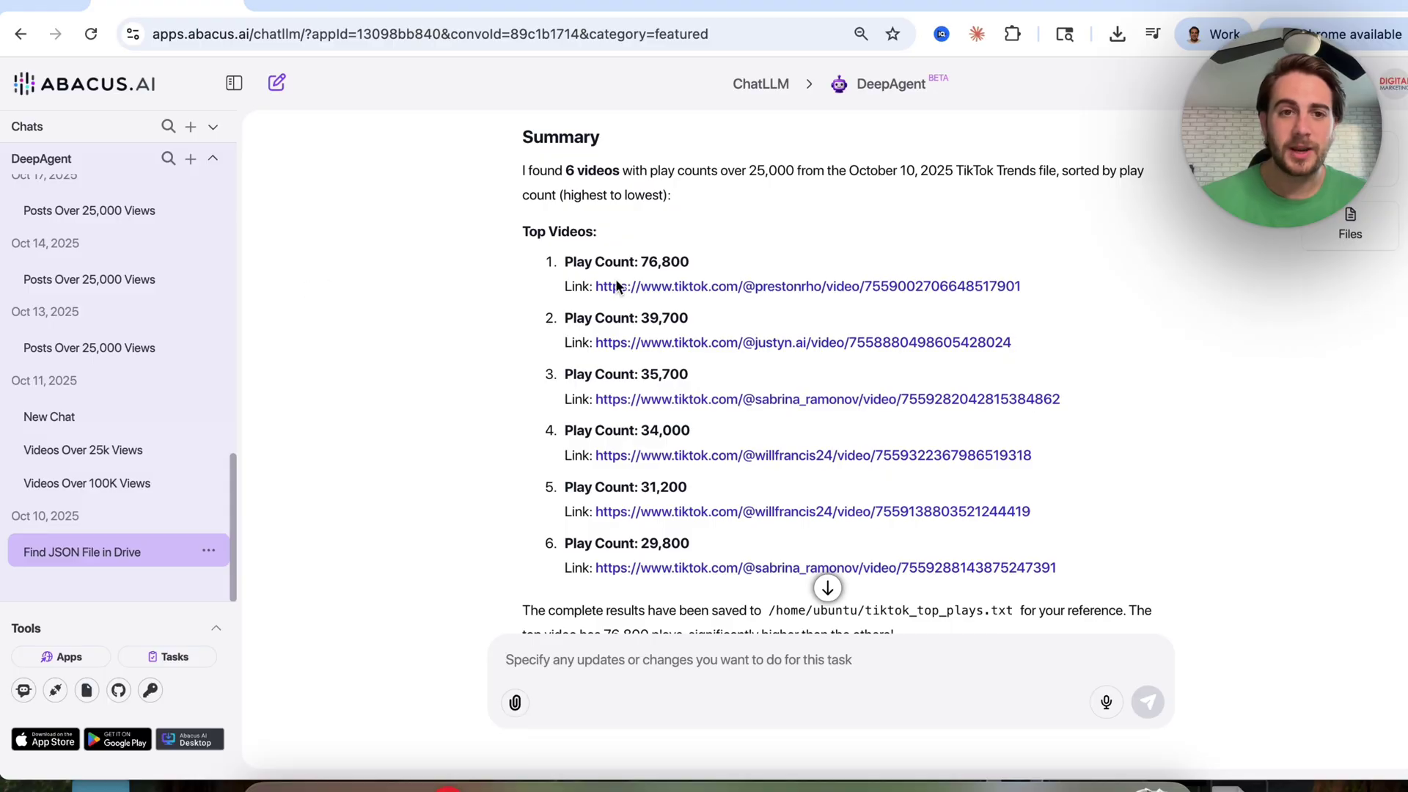
click(169, 657)
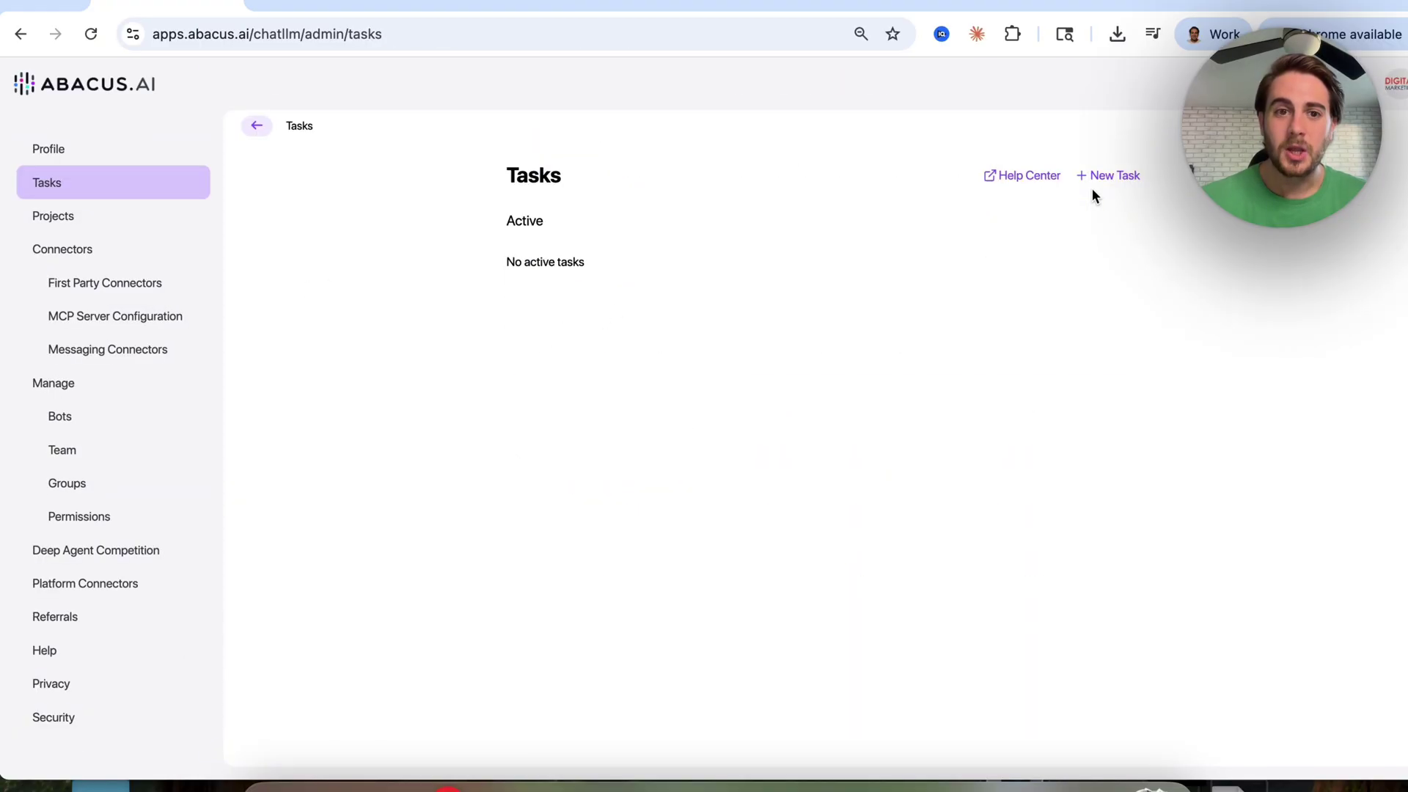
Check the DeepAgent Task and Normal Task options, then return to the ChatLLM home
click(1121, 177)
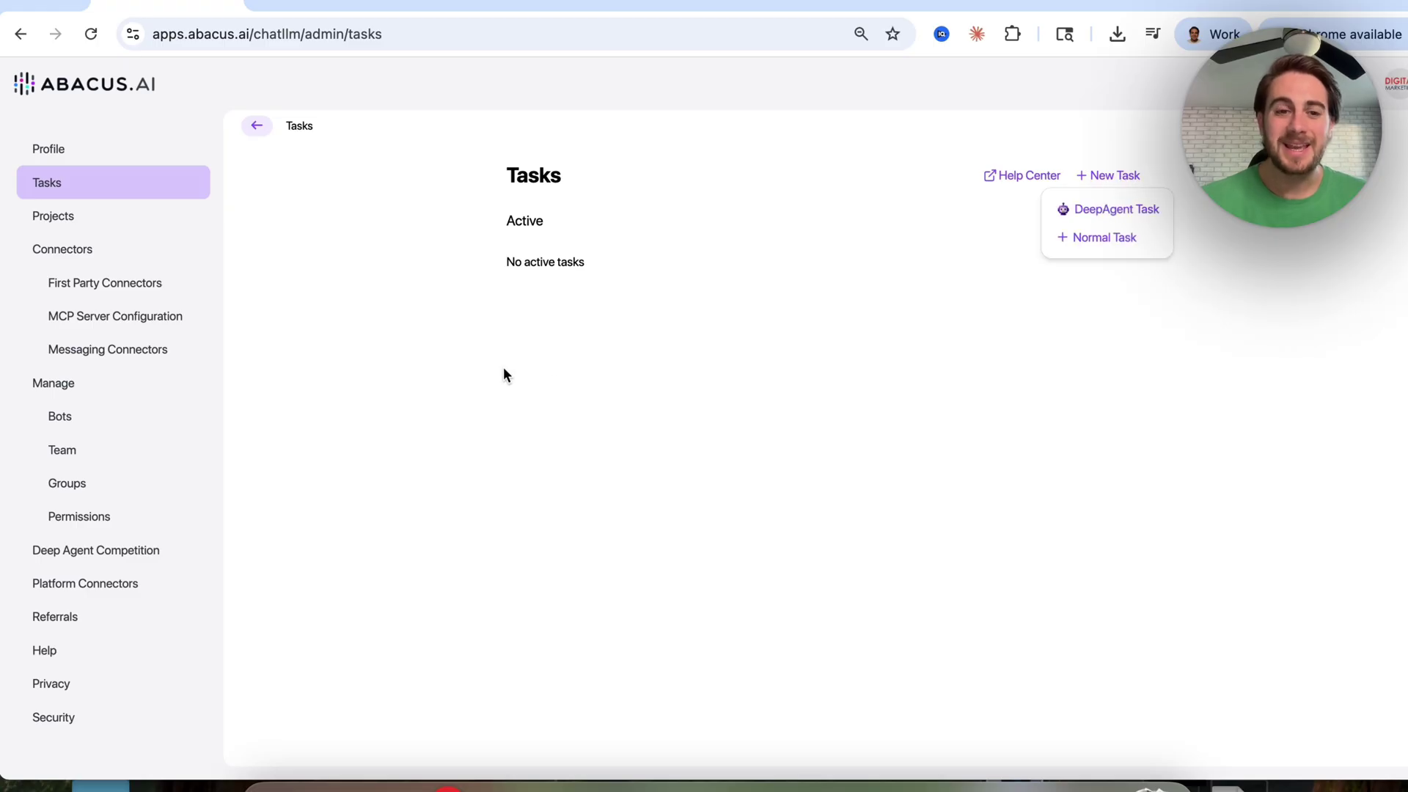
click(77, 85)
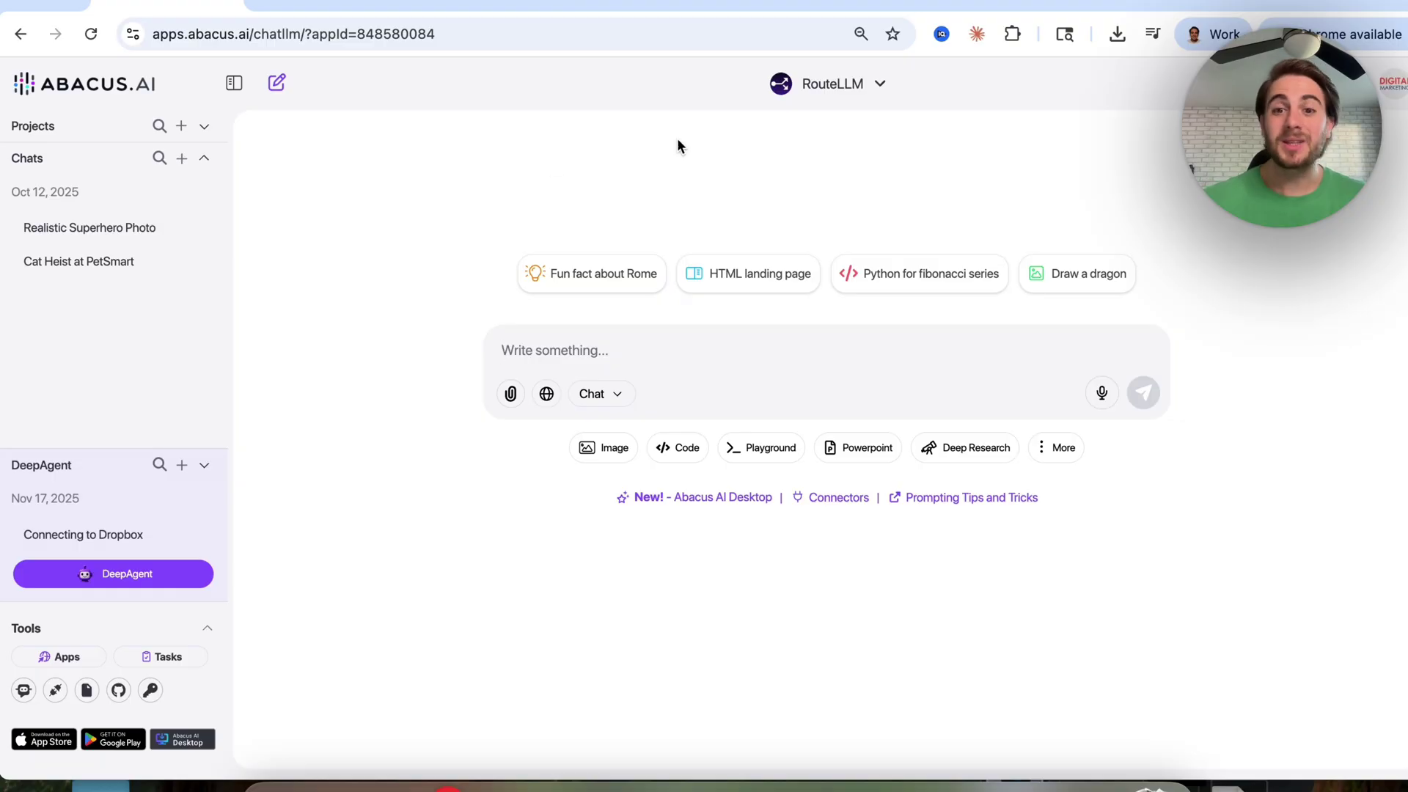
Scroll through the AI models available in the RouteLLM model dropdown
click(828, 82)
scroll(789, 508, down, 5)
scroll(789, 509, up, 5)
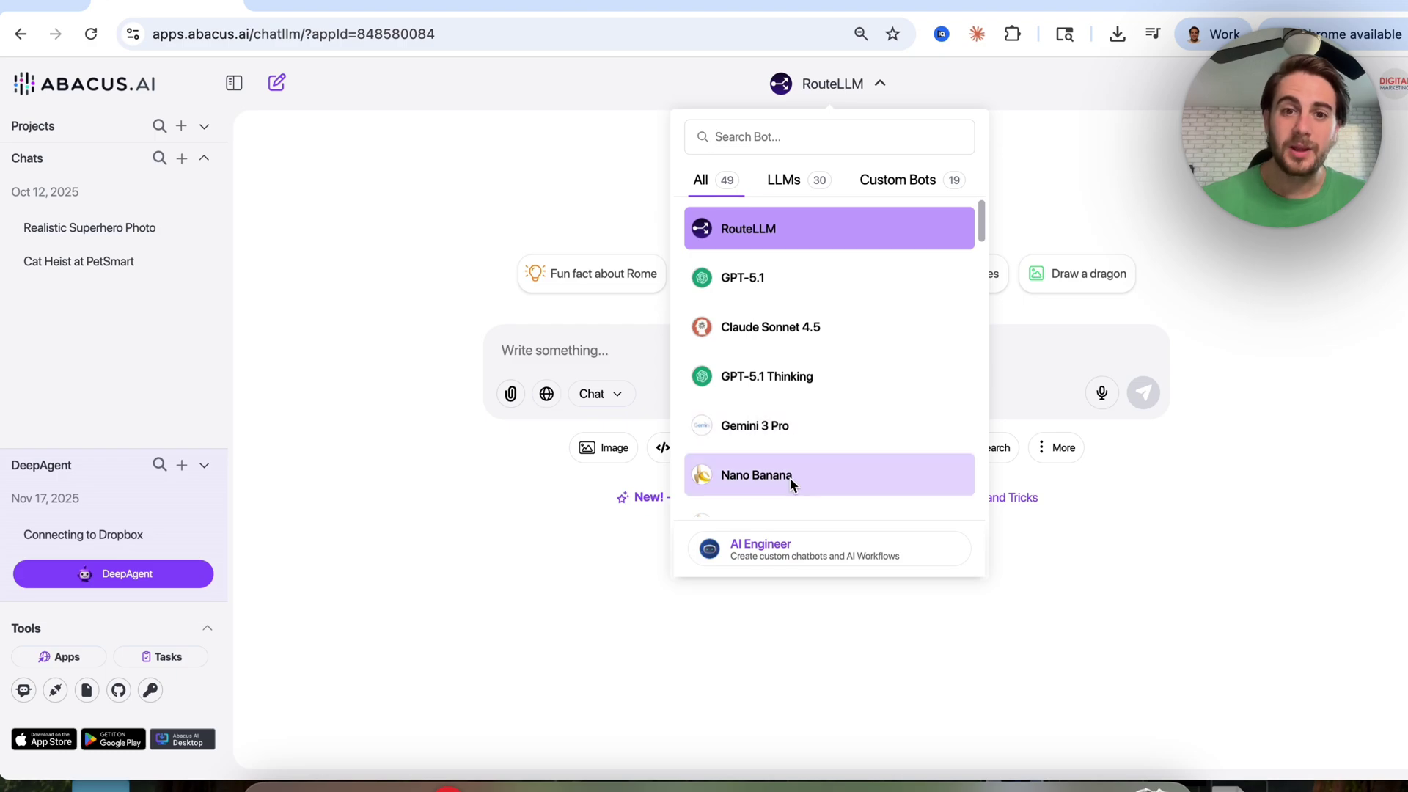
scroll(790, 475, down, 1)
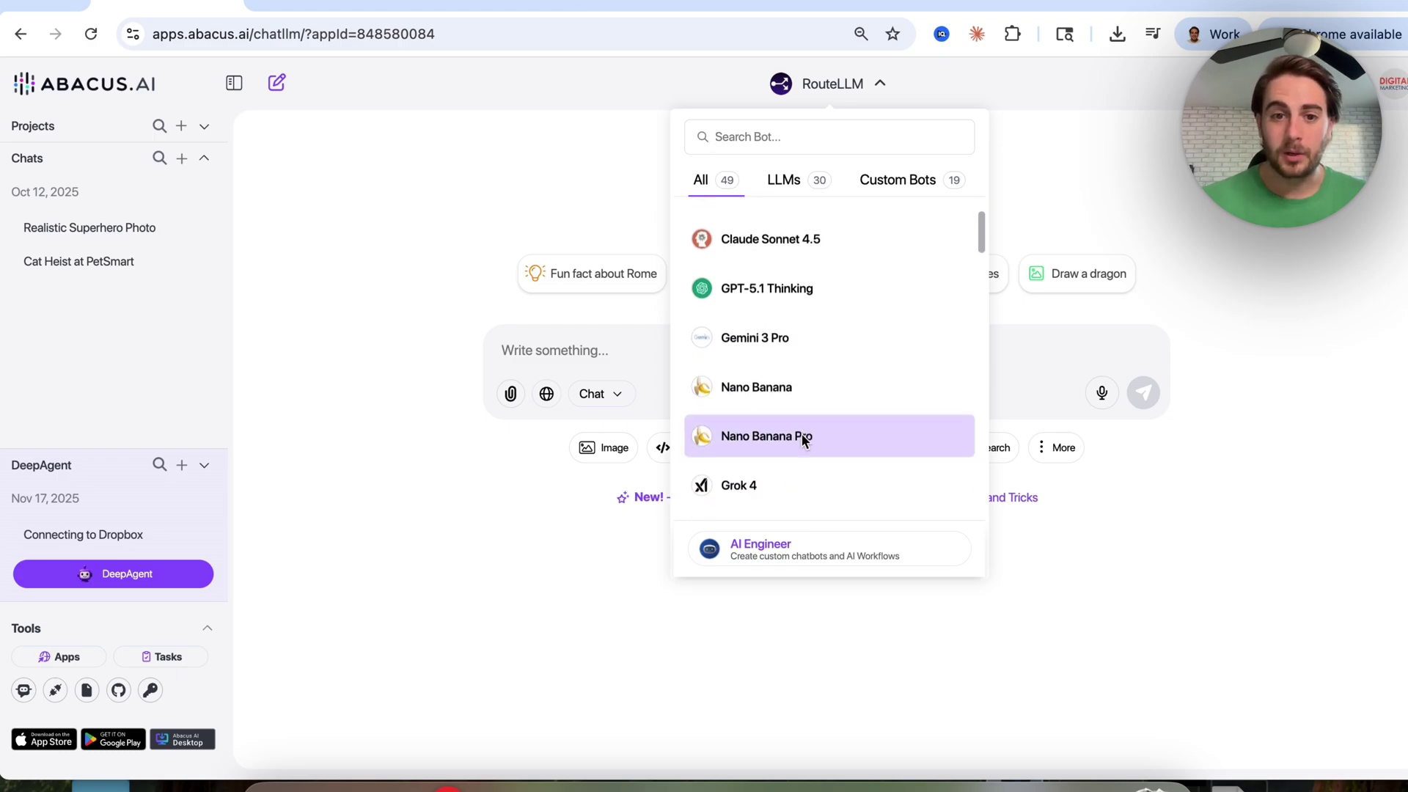
scroll(802, 437, down, 1)
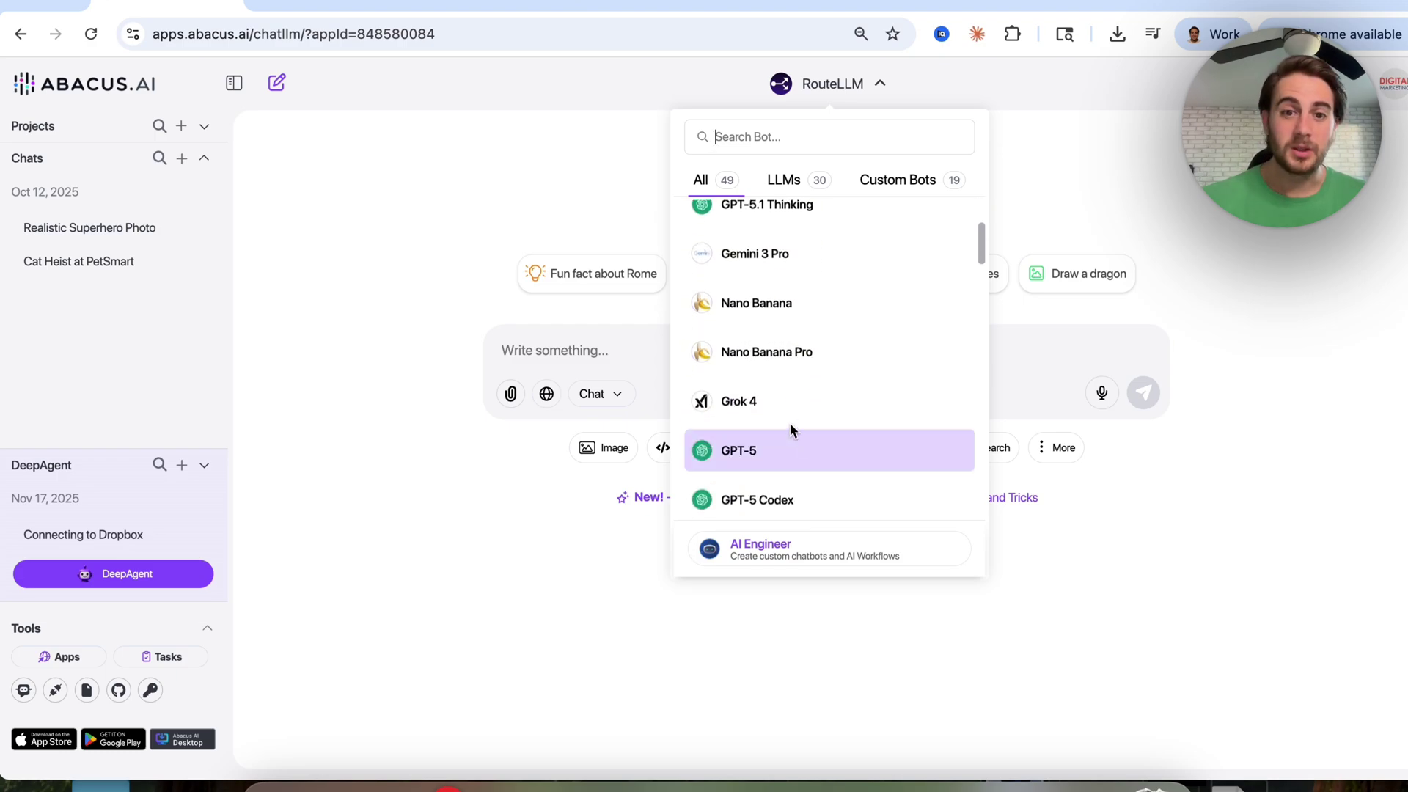
Show the extra tools list under More and choose Lip Sync
click(1039, 393)
click(1055, 448)
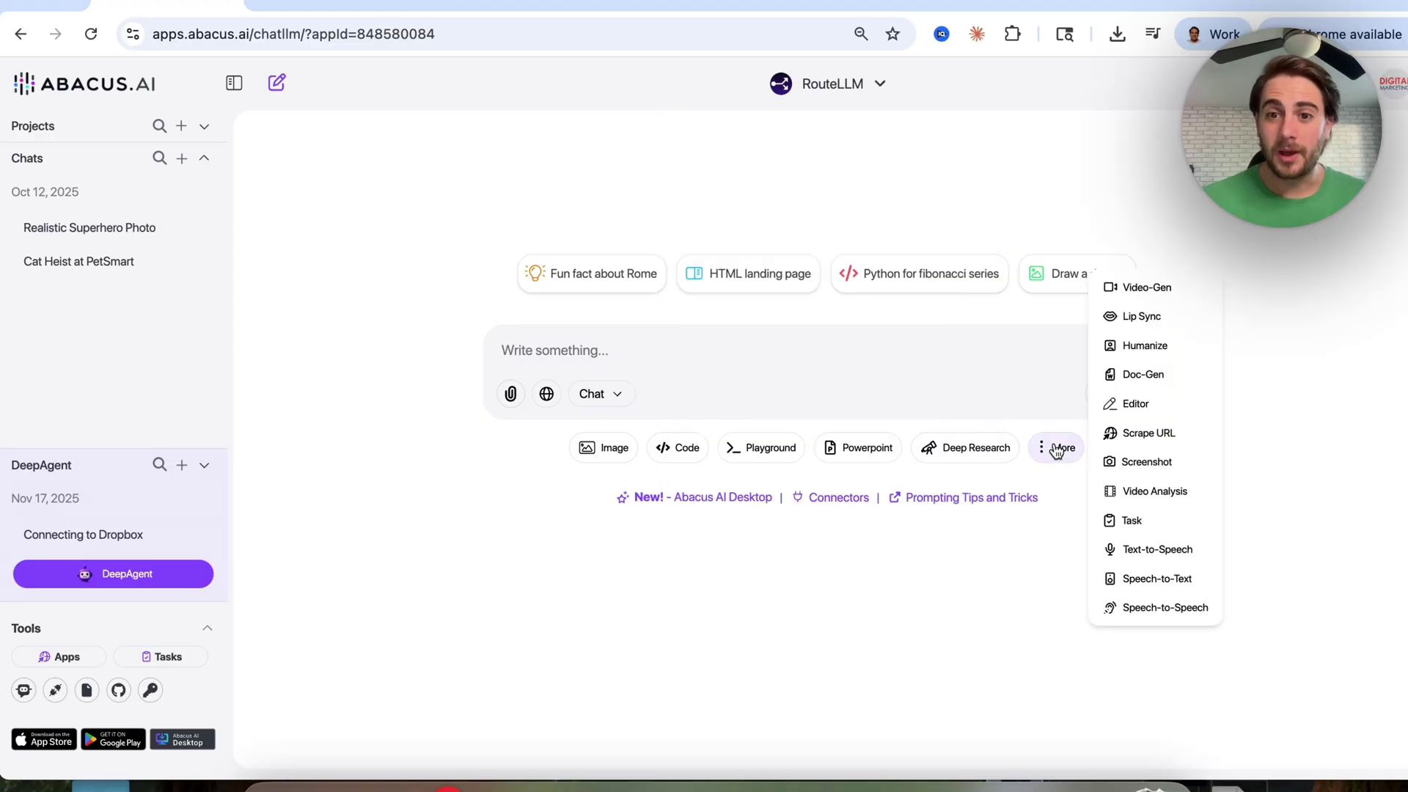
click(1141, 323)
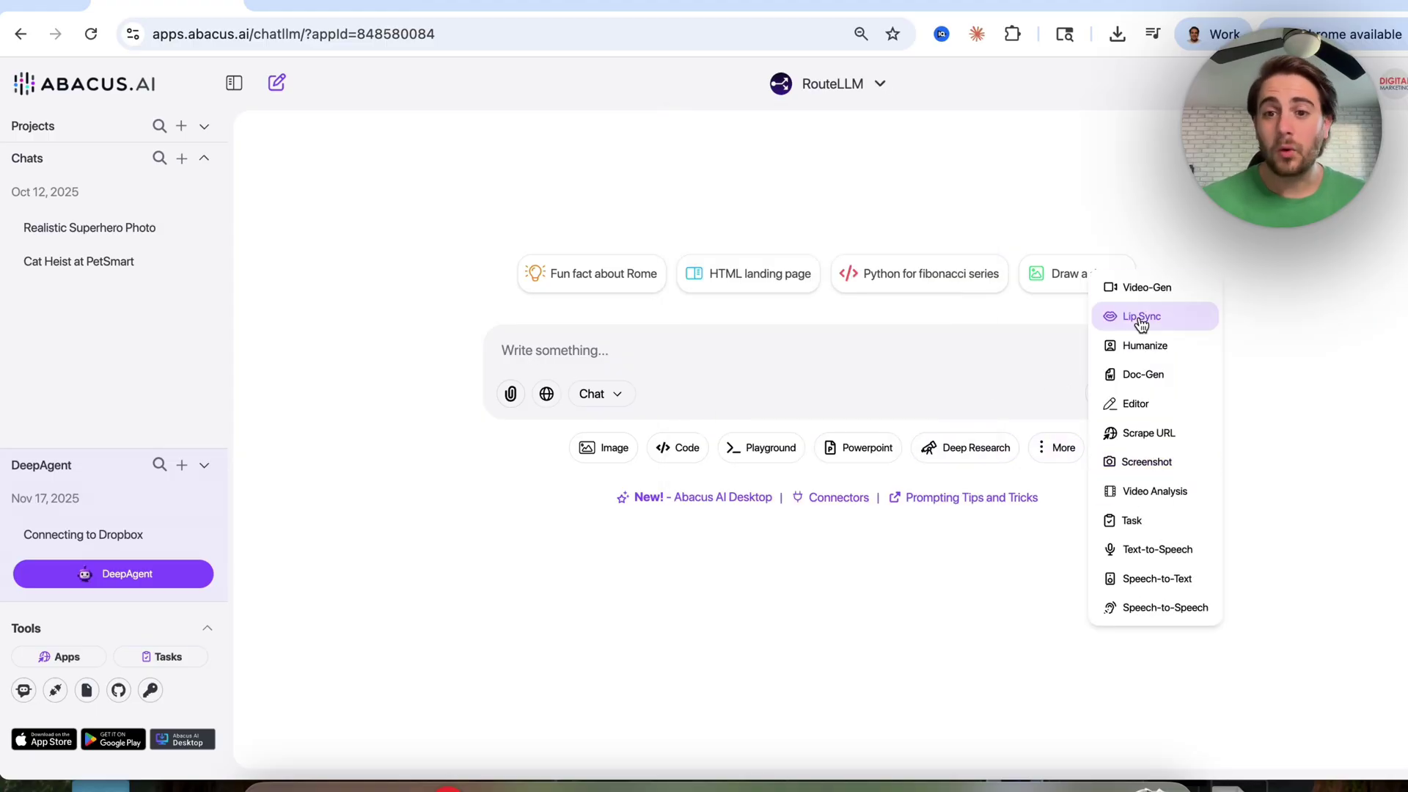